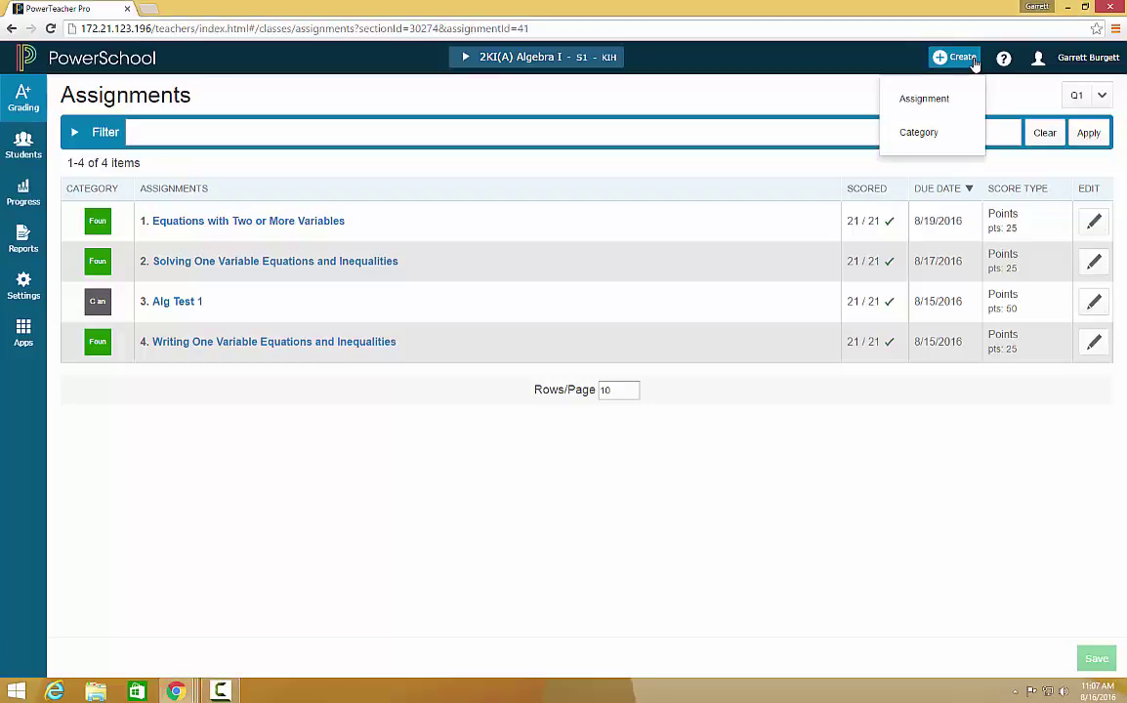
Start a new assignment named "Polygons" in the Foundation and Technical Skill category
click(933, 102)
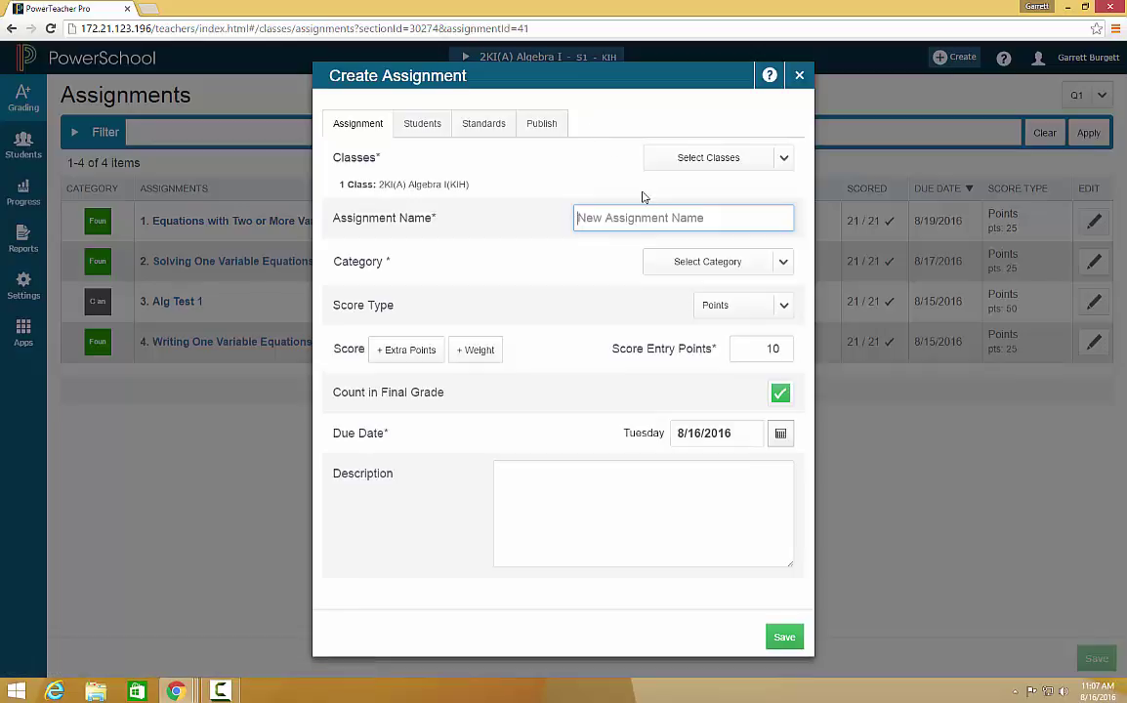
text(Po)
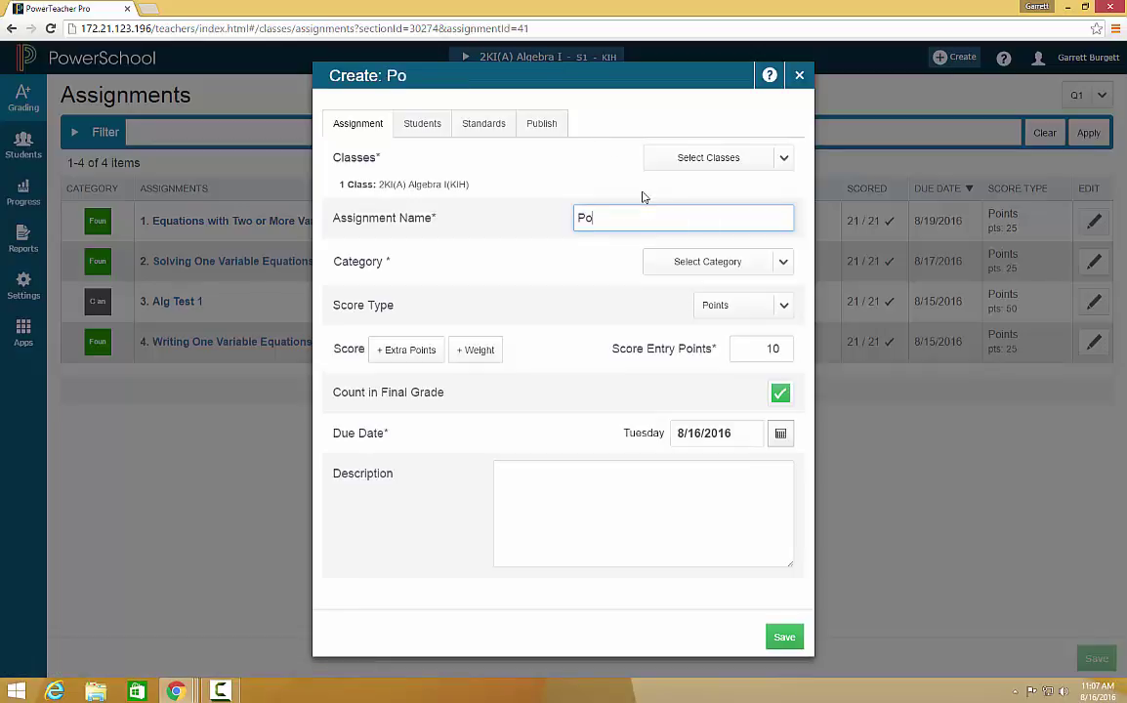
text(lygons)
click(691, 270)
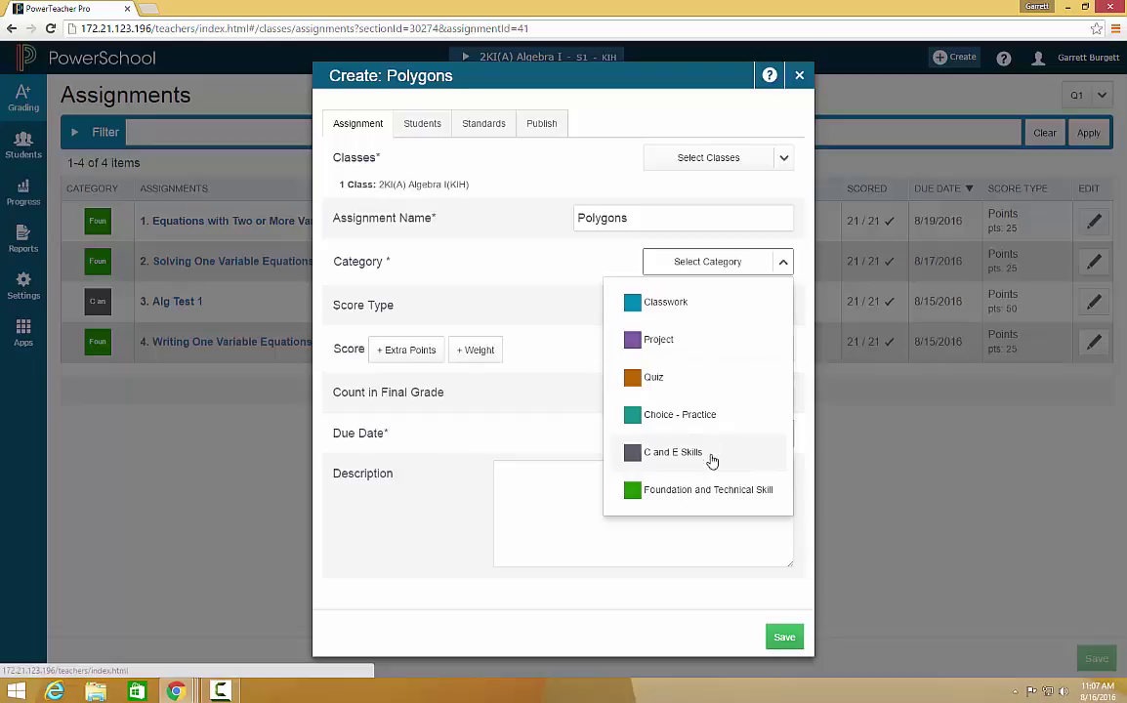
click(710, 491)
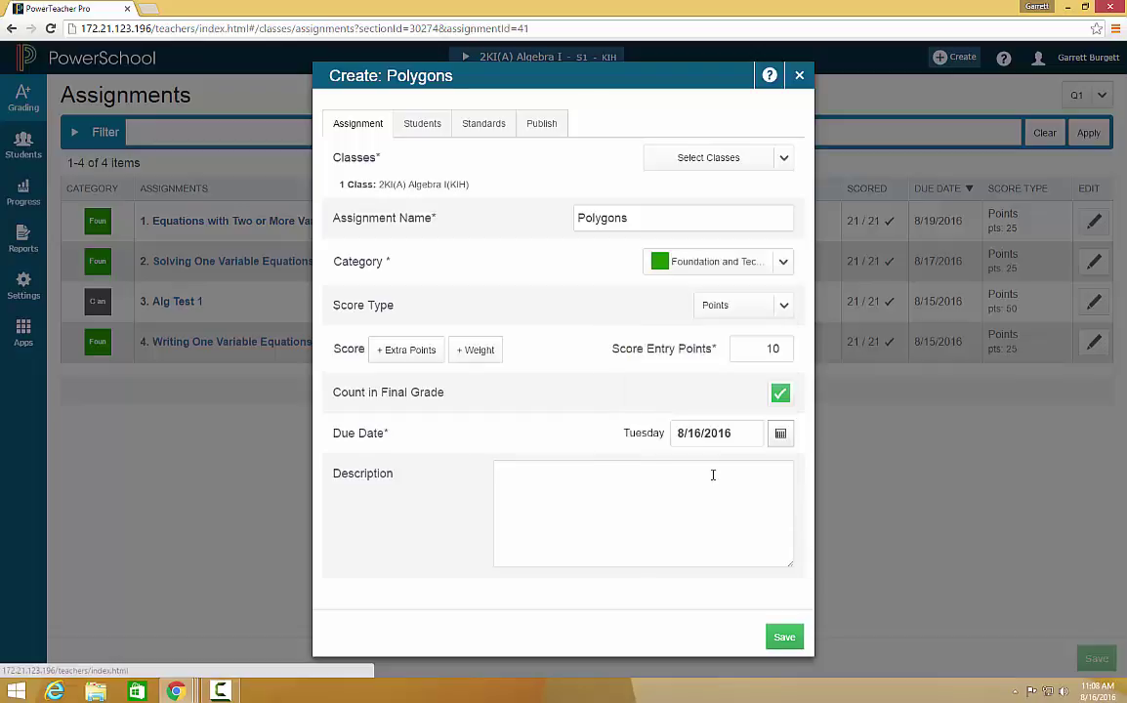
Keep Points as the assignment's score type and set its score entry points to 15
click(743, 307)
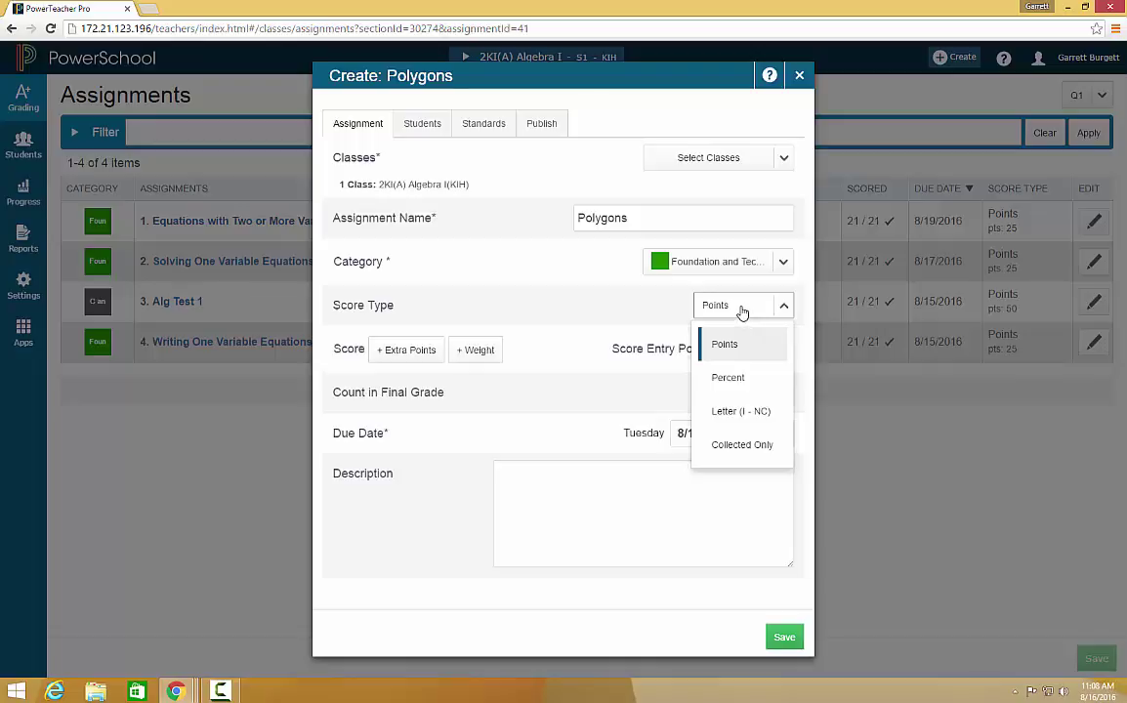
click(741, 310)
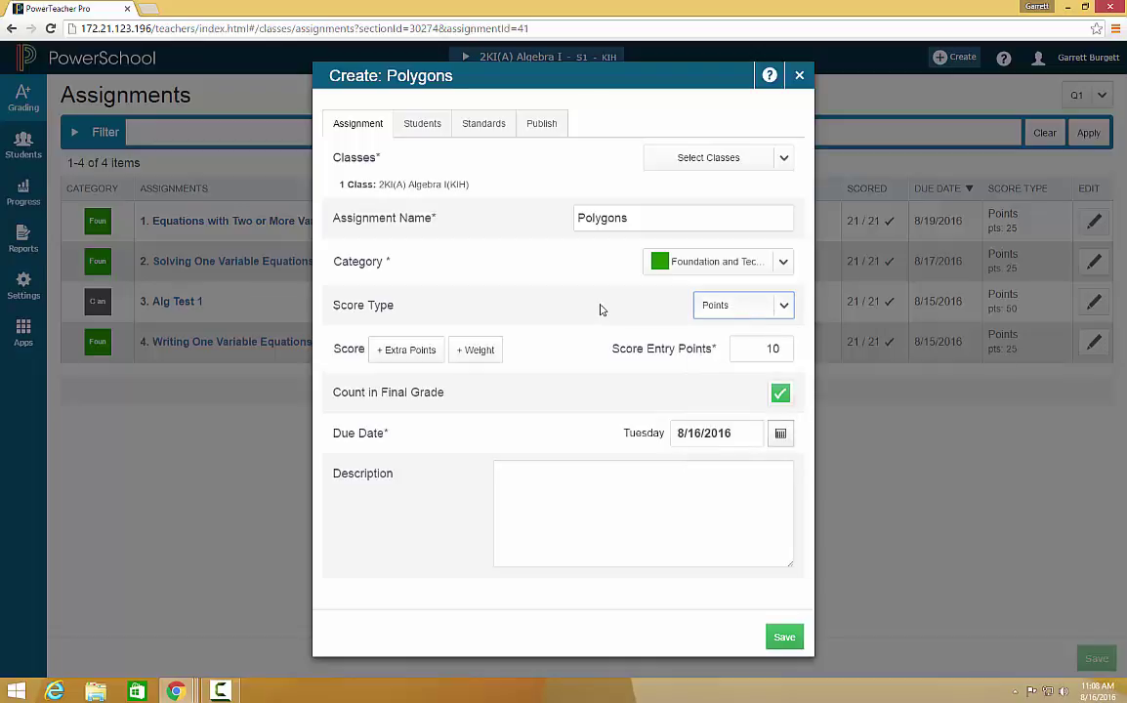
double_click(763, 348)
text(15)
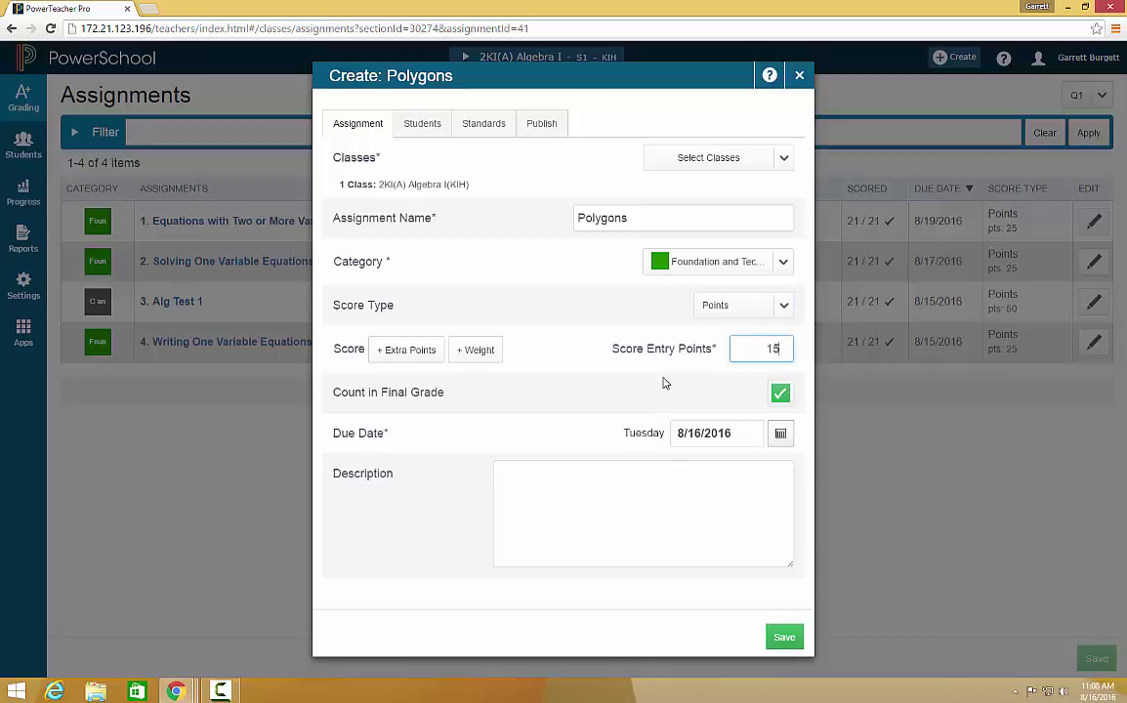
click(716, 409)
Enter the assignment description "This is an assignment on Polygons."
click(614, 479)
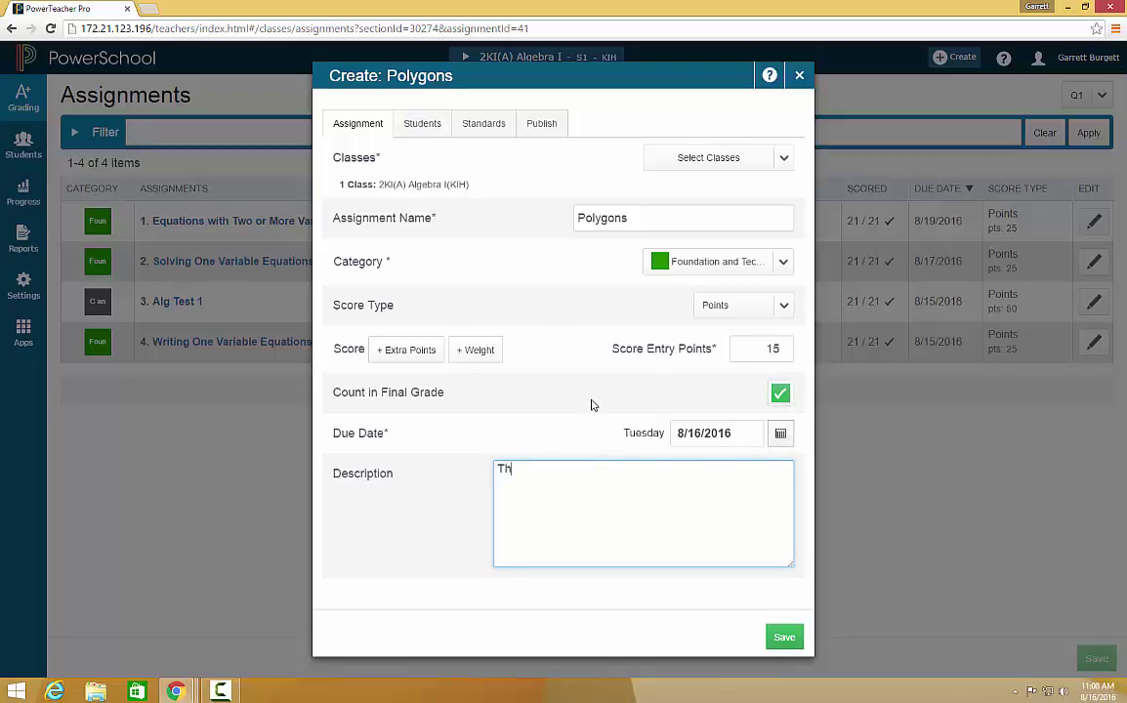
text(This is an assignment on)
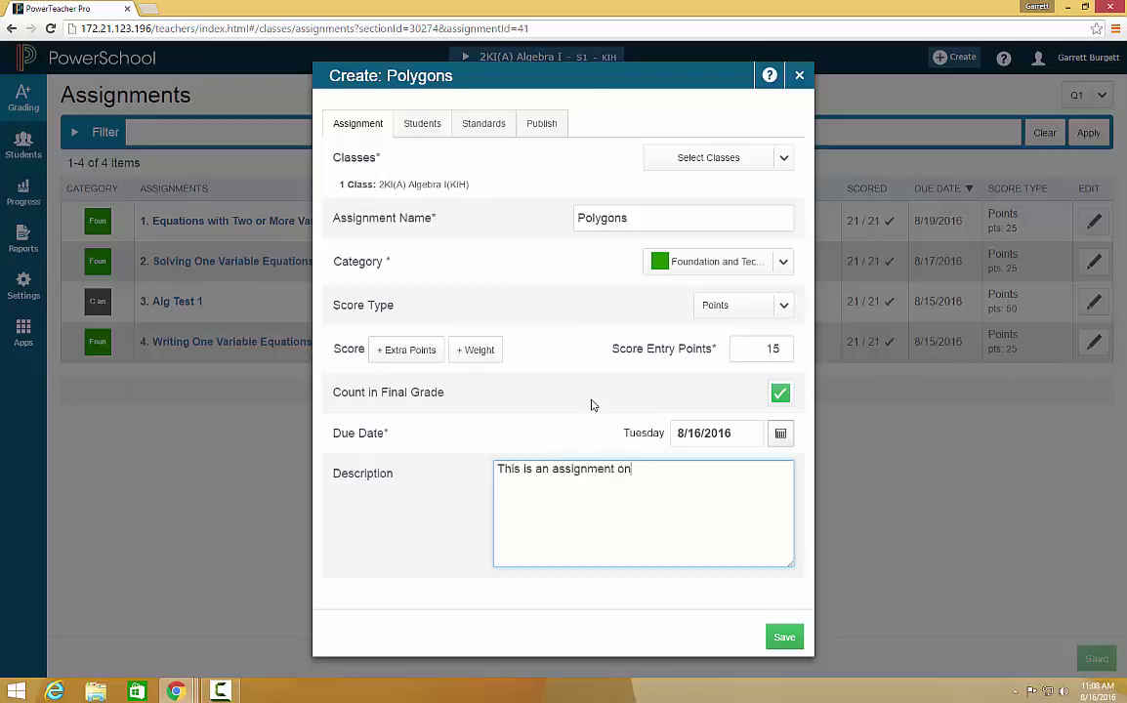
text( Polygons.)
Try limiting the assignment to two individual students and restore the selection to the whole class
click(438, 132)
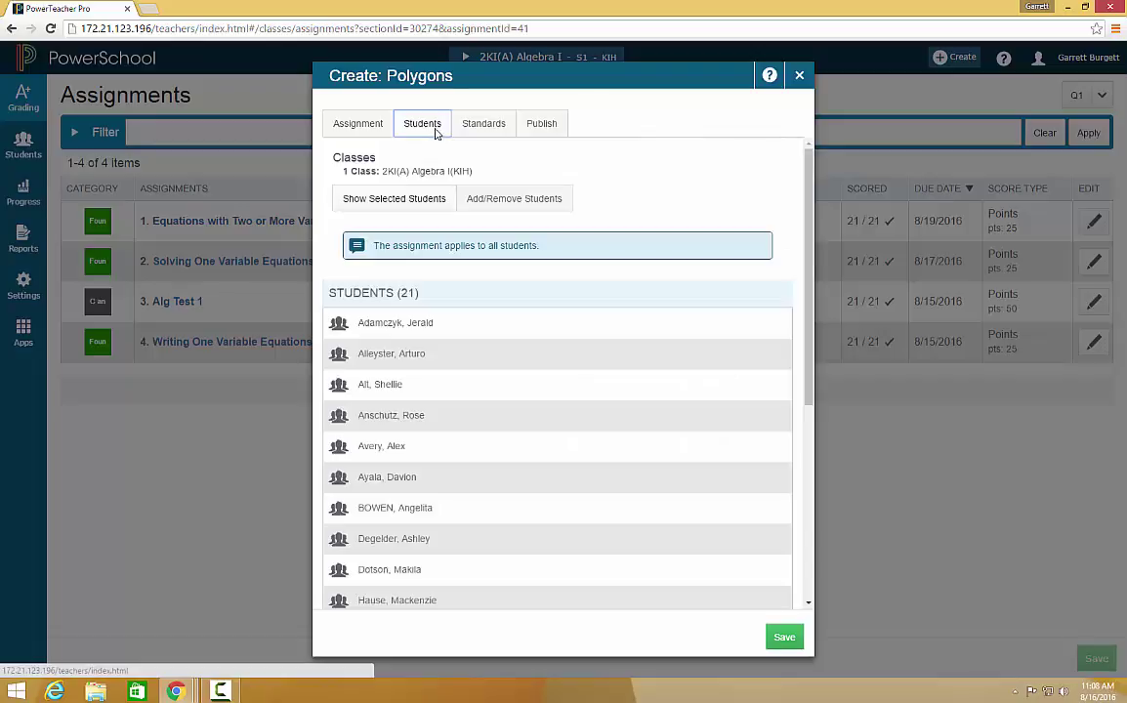
click(546, 201)
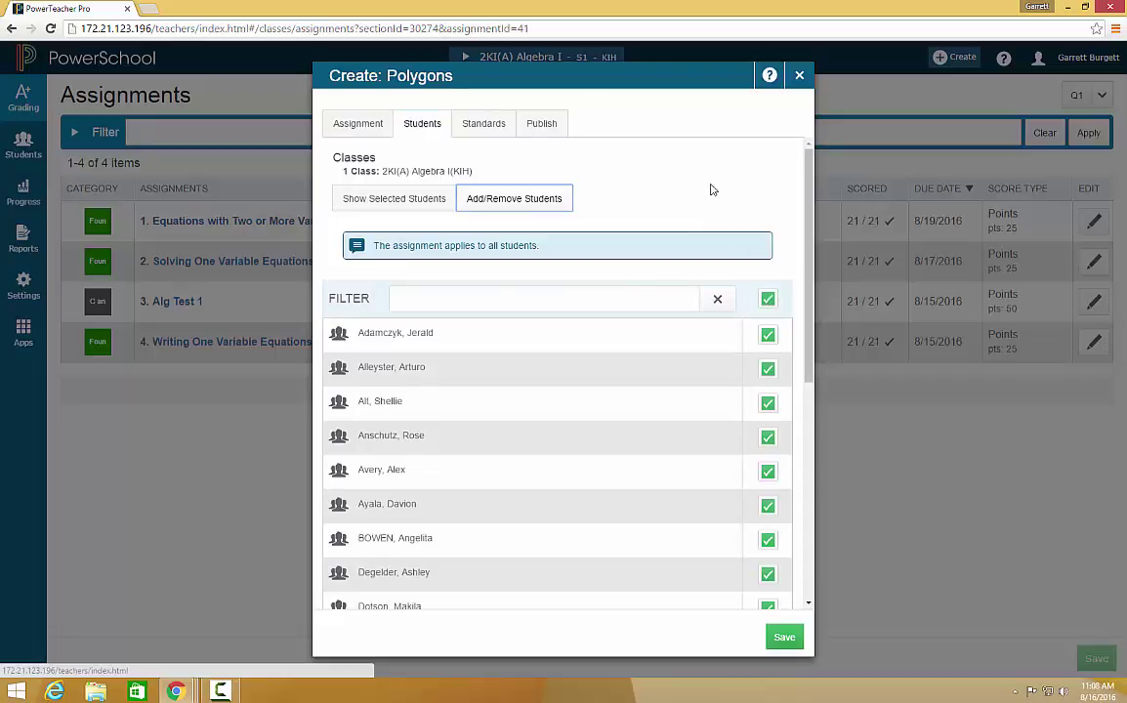
click(769, 301)
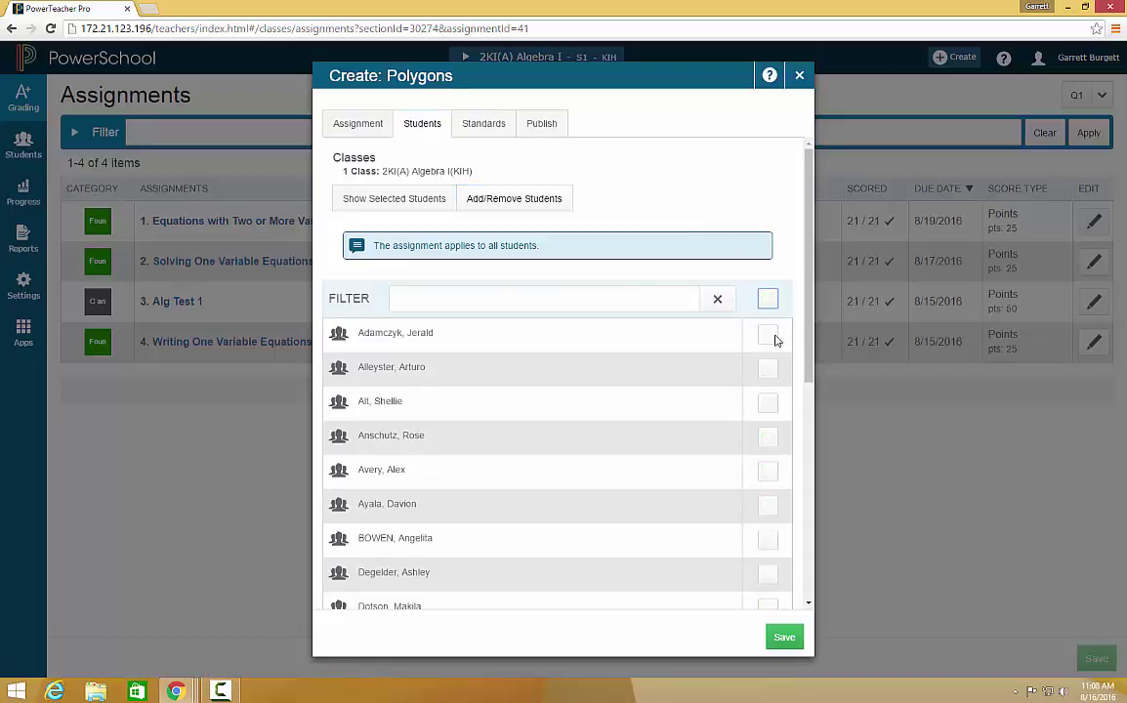
click(768, 335)
click(768, 403)
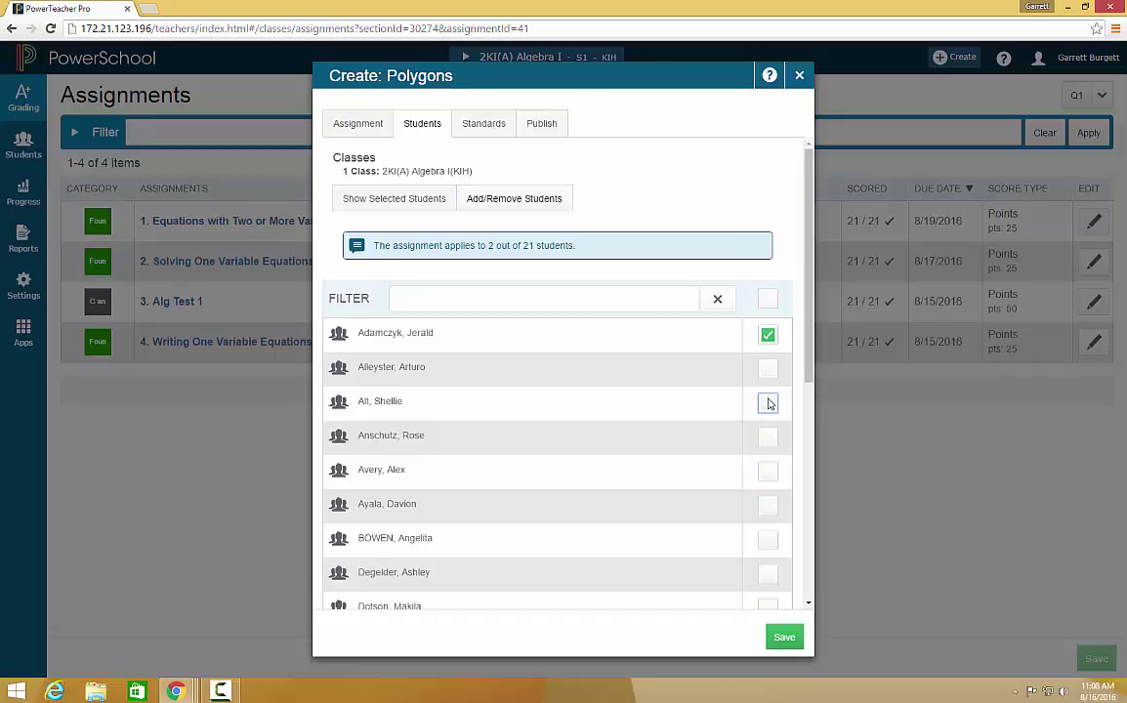
click(769, 302)
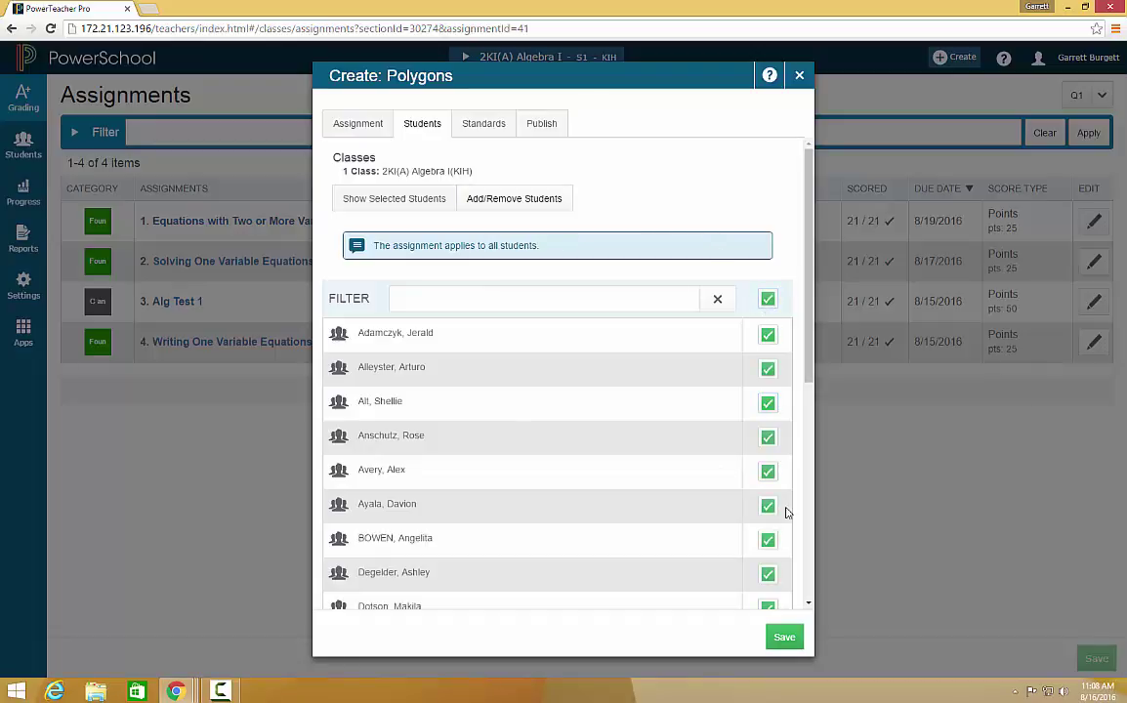
Align the assignment with standards A.ARP.1a Add polynomials, A.ARP.1b Multiply polynomials and A.ARP.1c Subtract polynomials
click(483, 125)
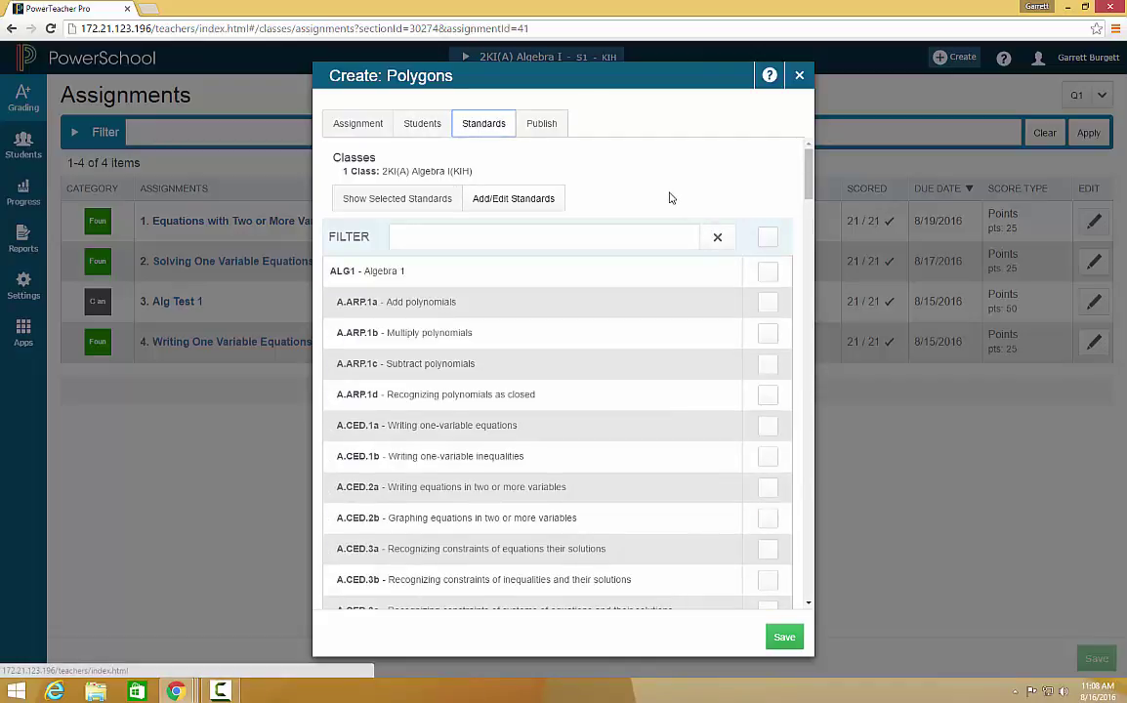
click(768, 304)
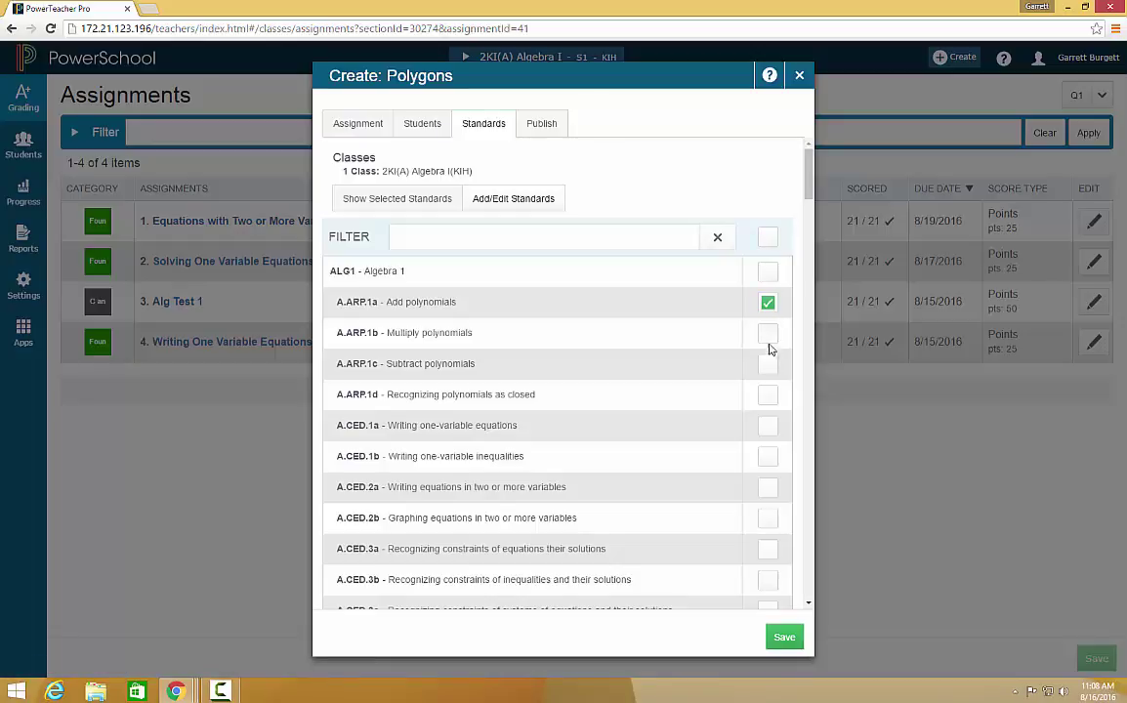
click(768, 334)
click(769, 364)
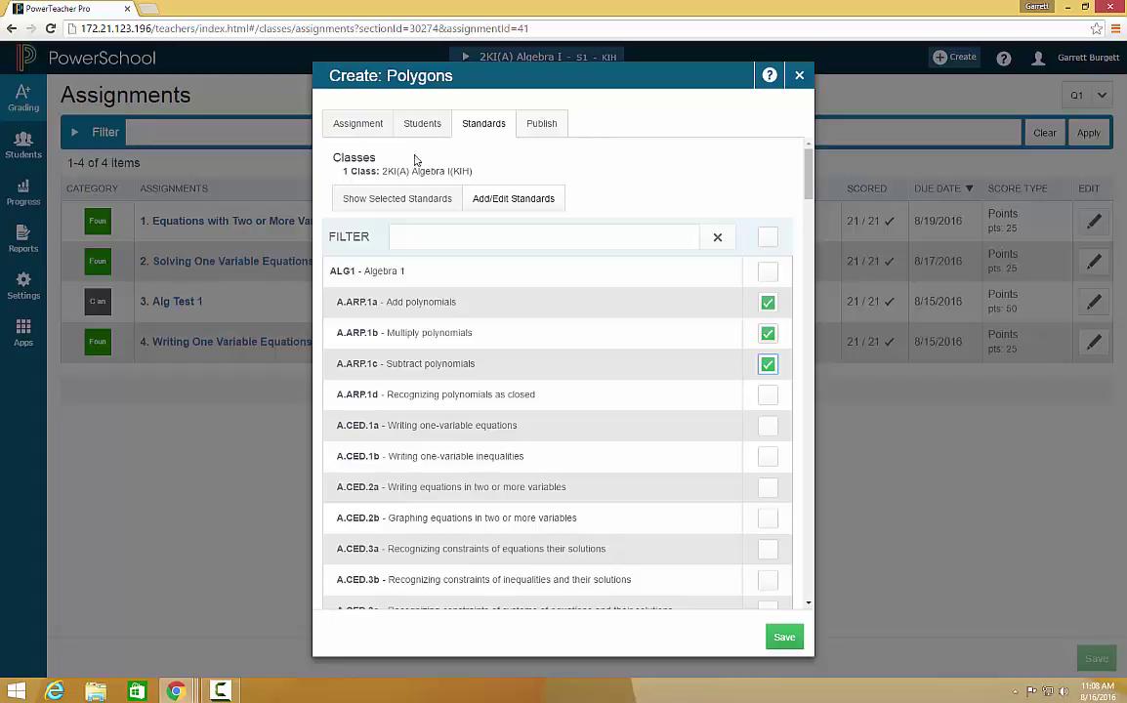
Check the assignment's publishing settings, save the Polygons assignment and close its window
click(537, 123)
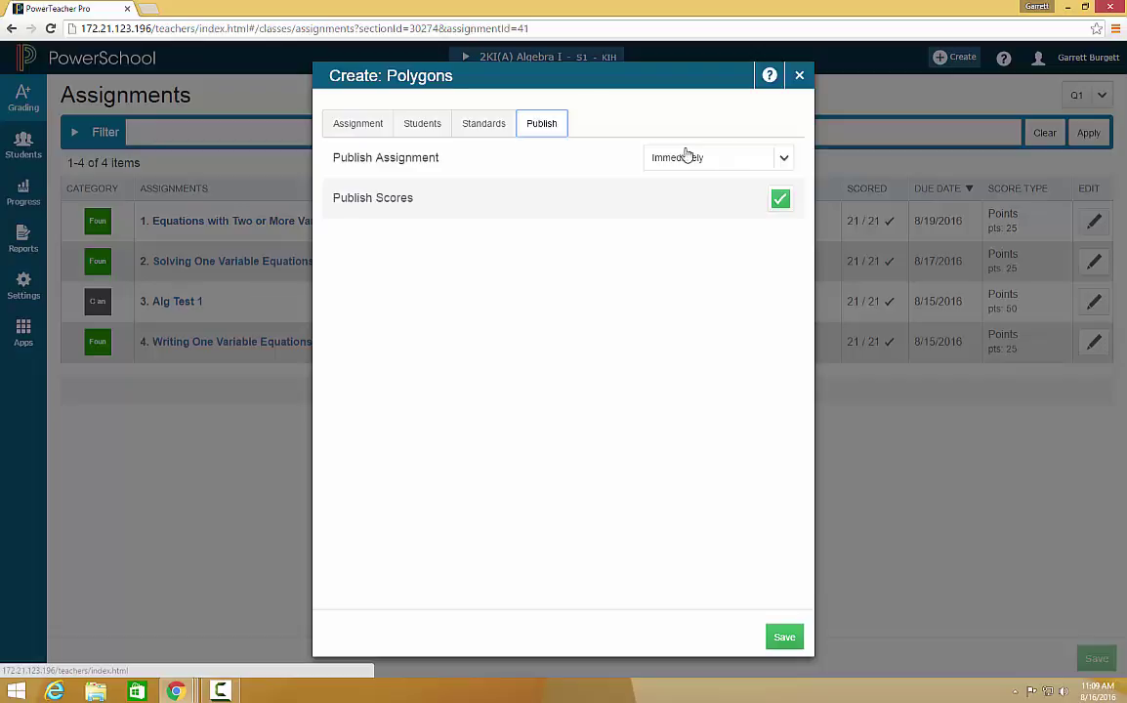
click(369, 125)
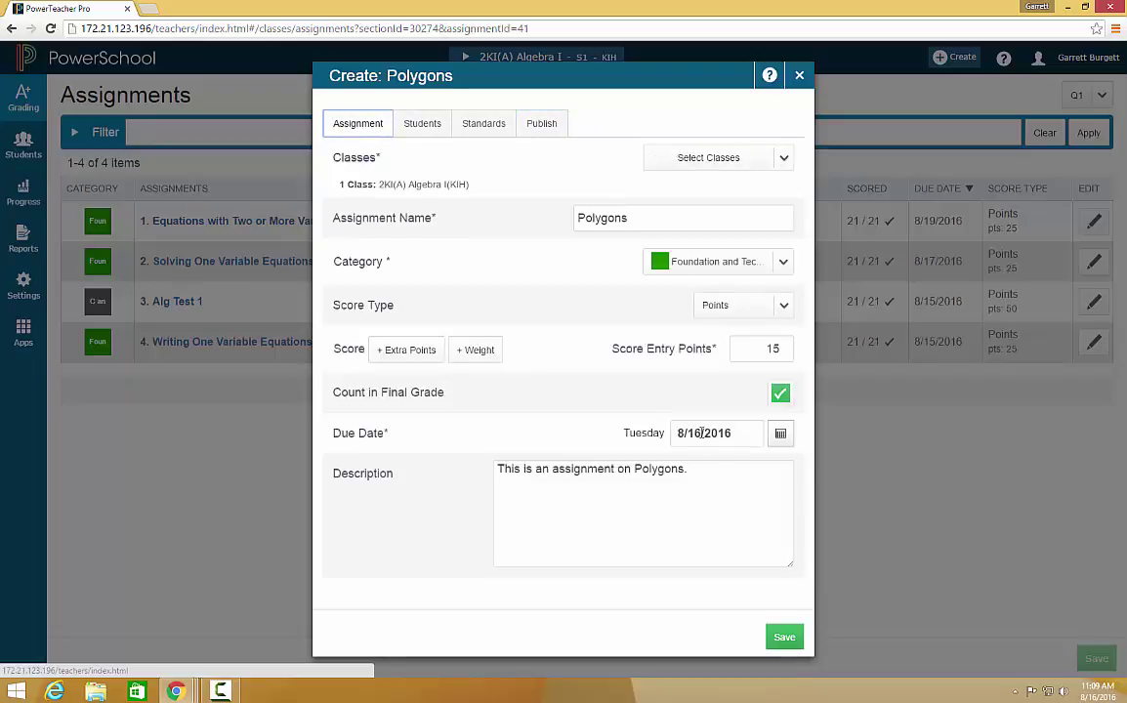
click(787, 641)
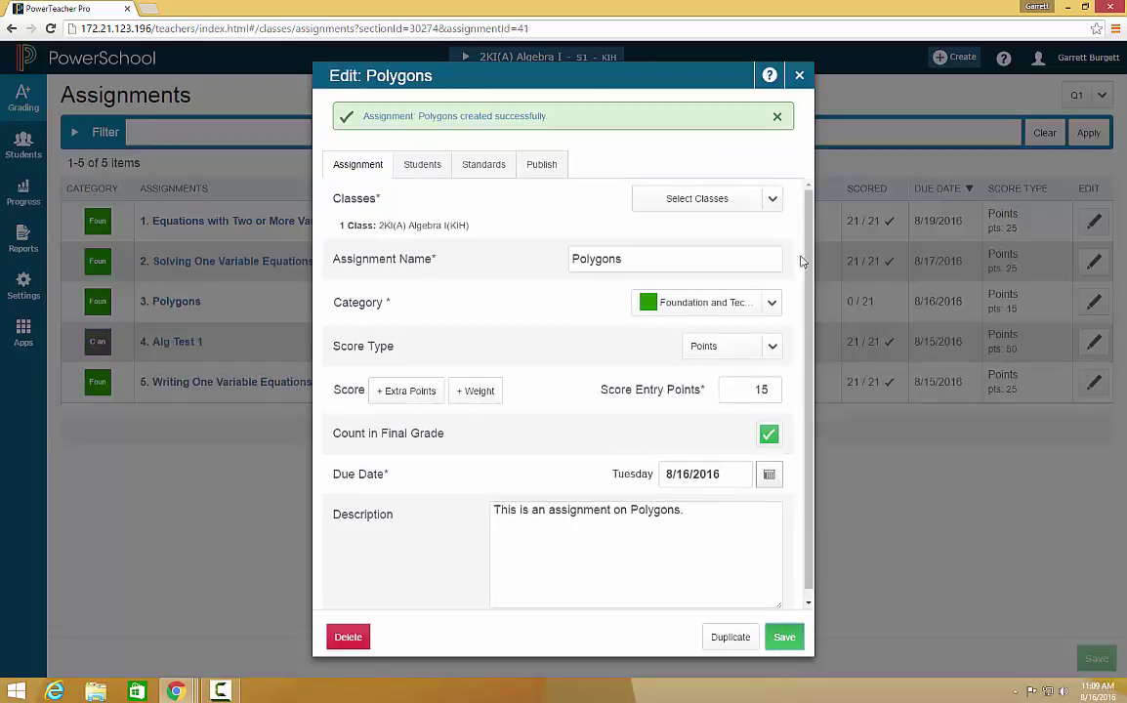
click(799, 75)
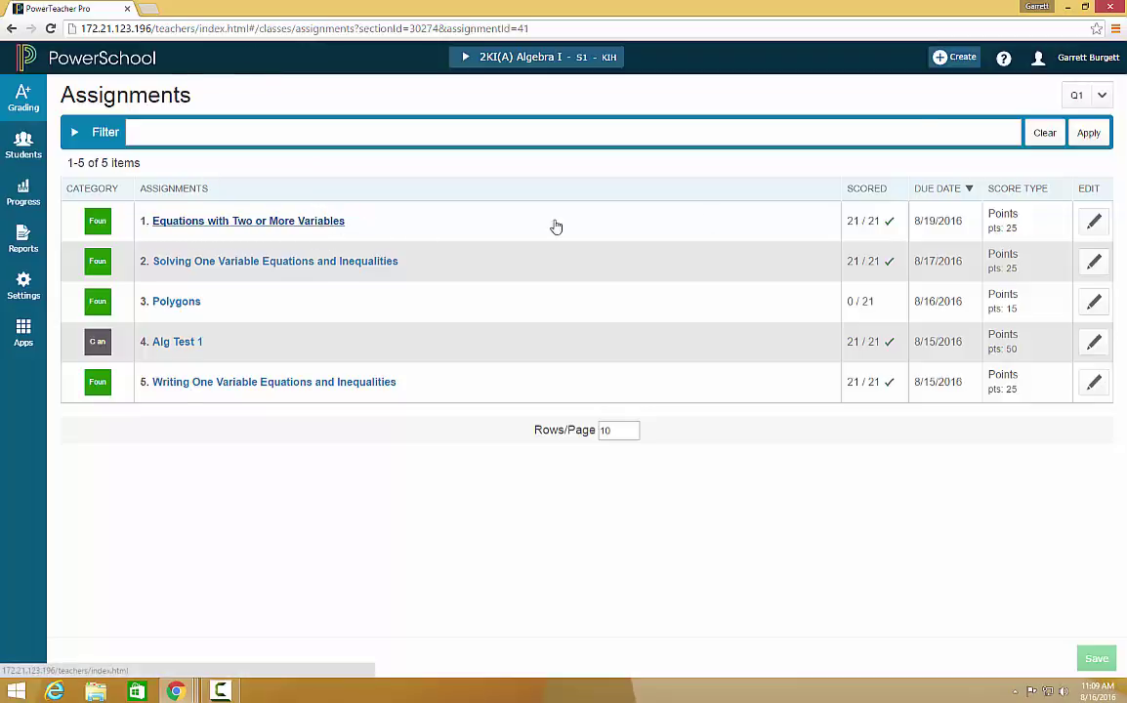
Start a new category named "Homework" and set its color to Teal
click(951, 57)
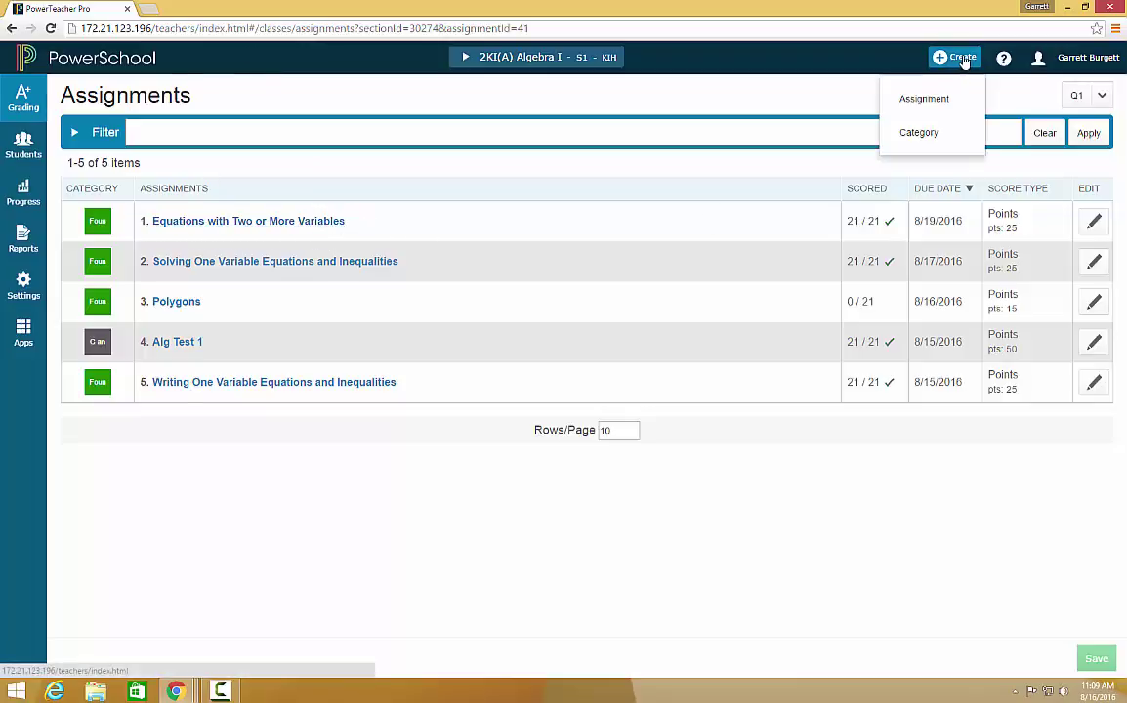
click(959, 142)
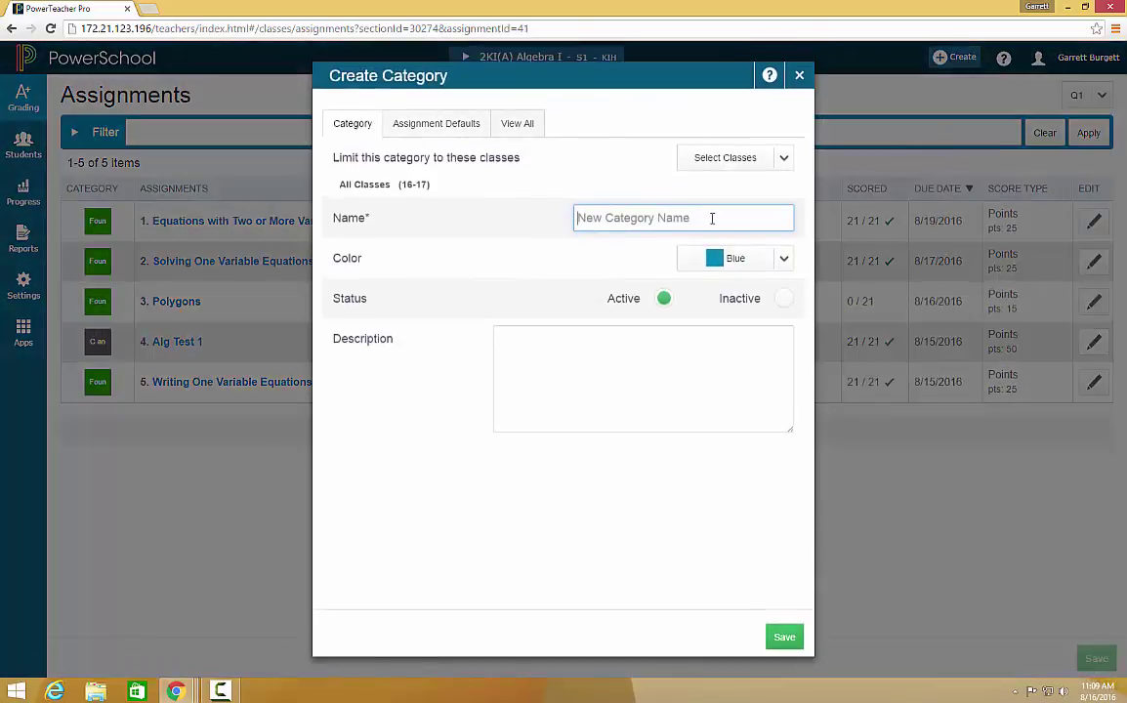
text(Homework)
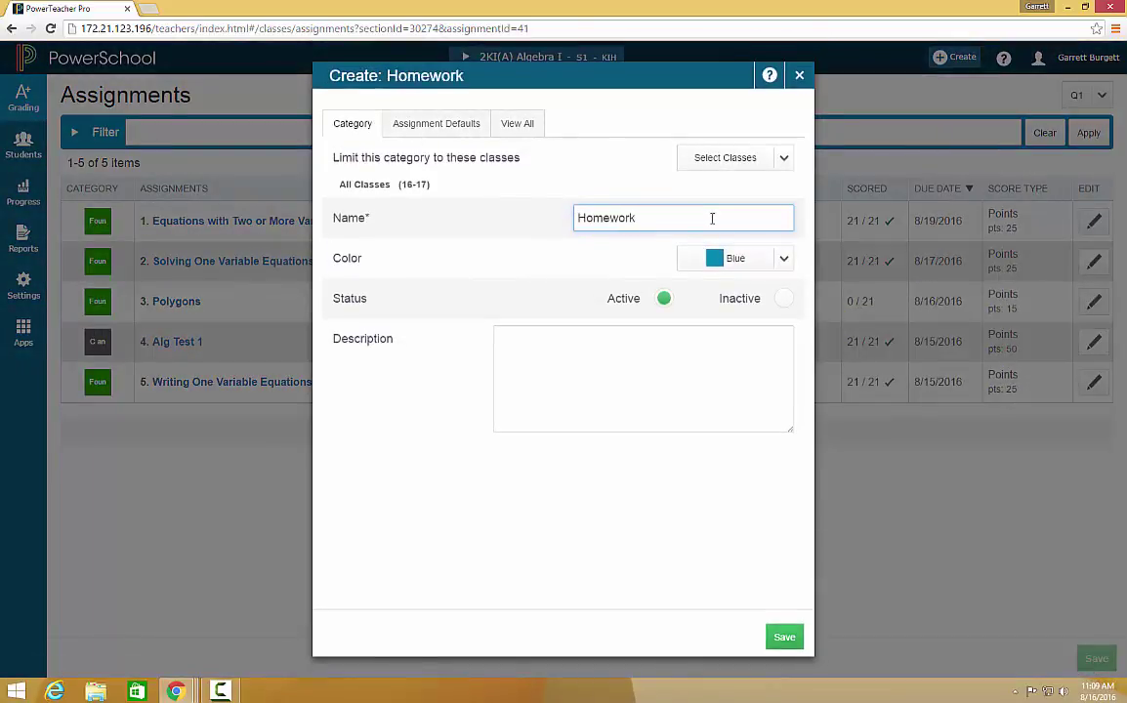
click(748, 260)
click(726, 340)
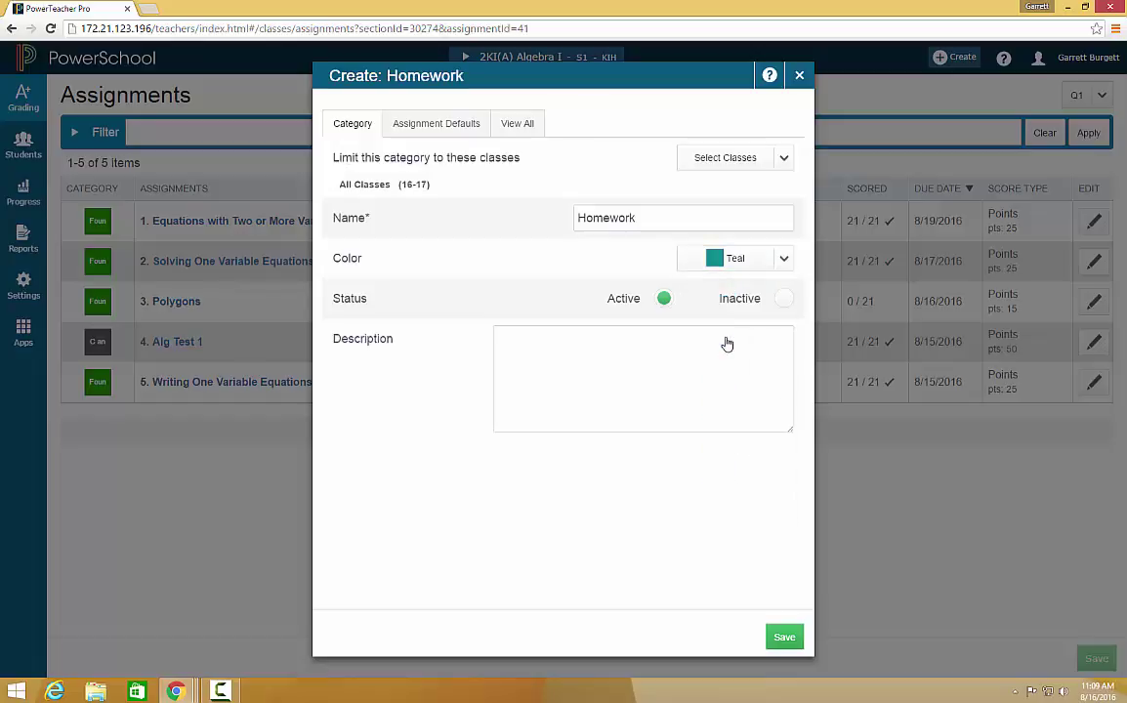
Enter the category description "This is a category for homework."
click(653, 340)
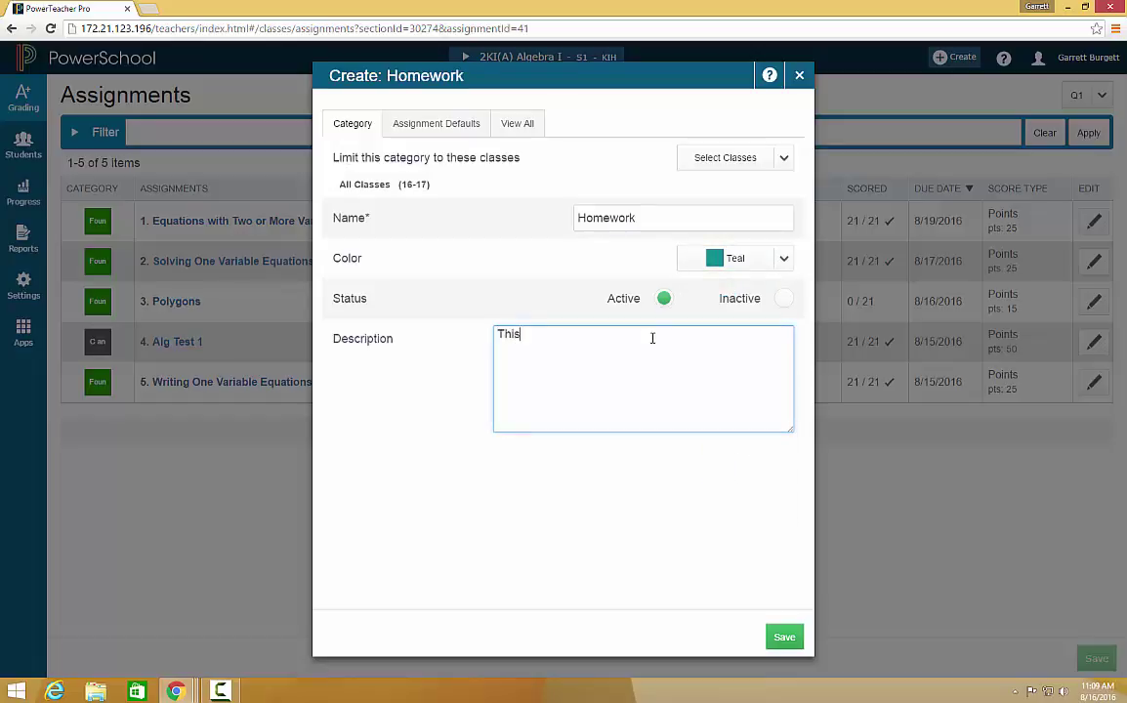
text(This is a category for homewpr)
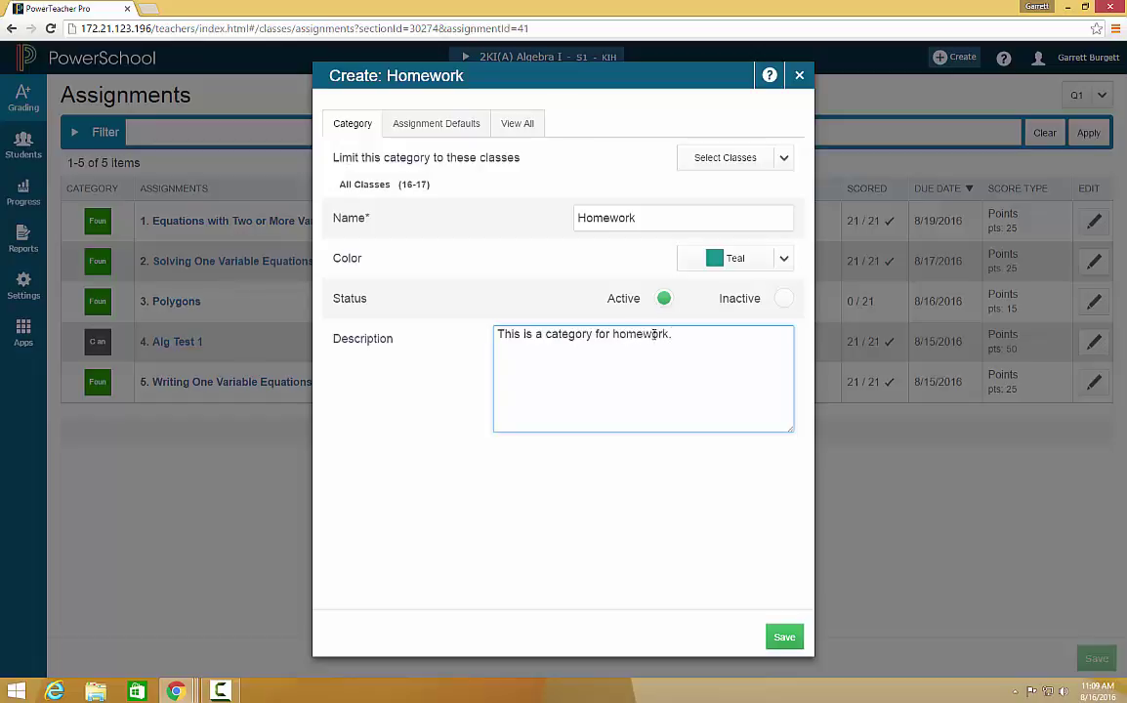
click(593, 174)
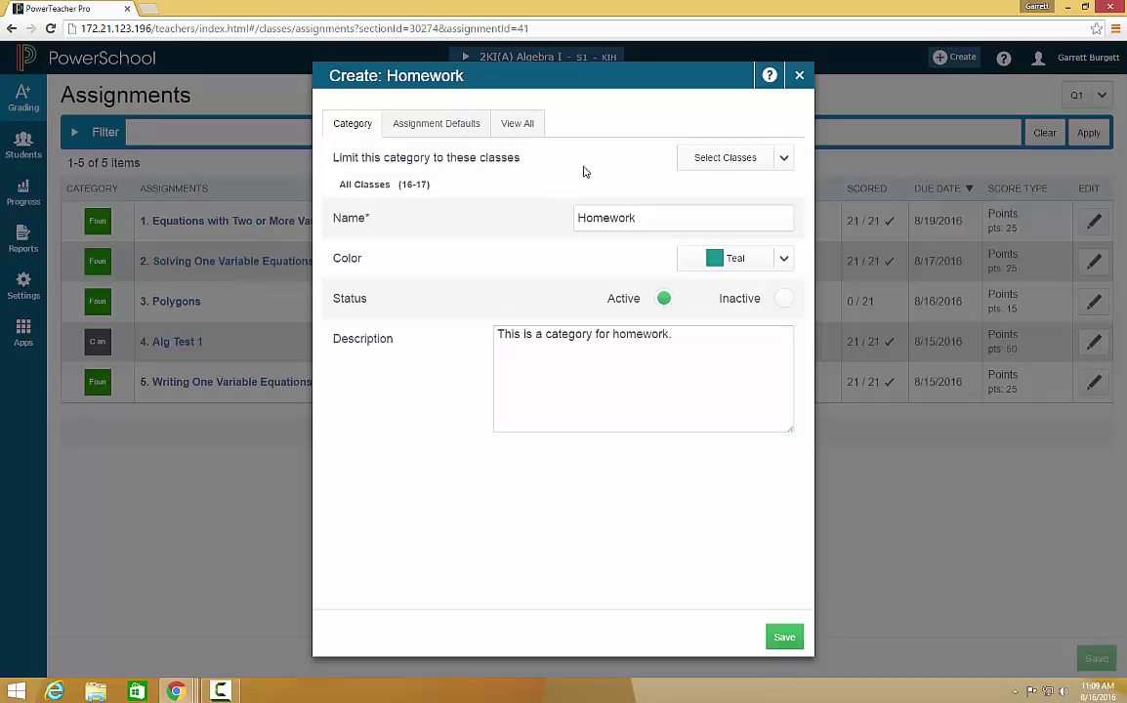
Apply the Homework category to 2KI(A) Algebra I and all of the other classes
click(728, 161)
click(760, 195)
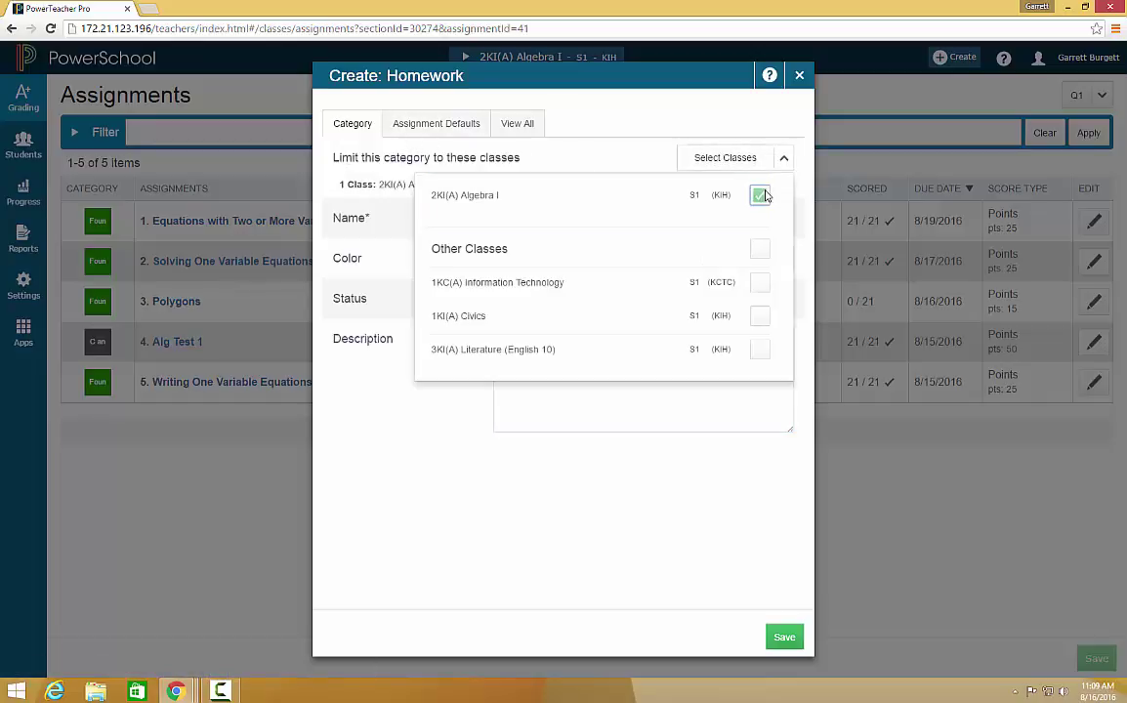
click(761, 250)
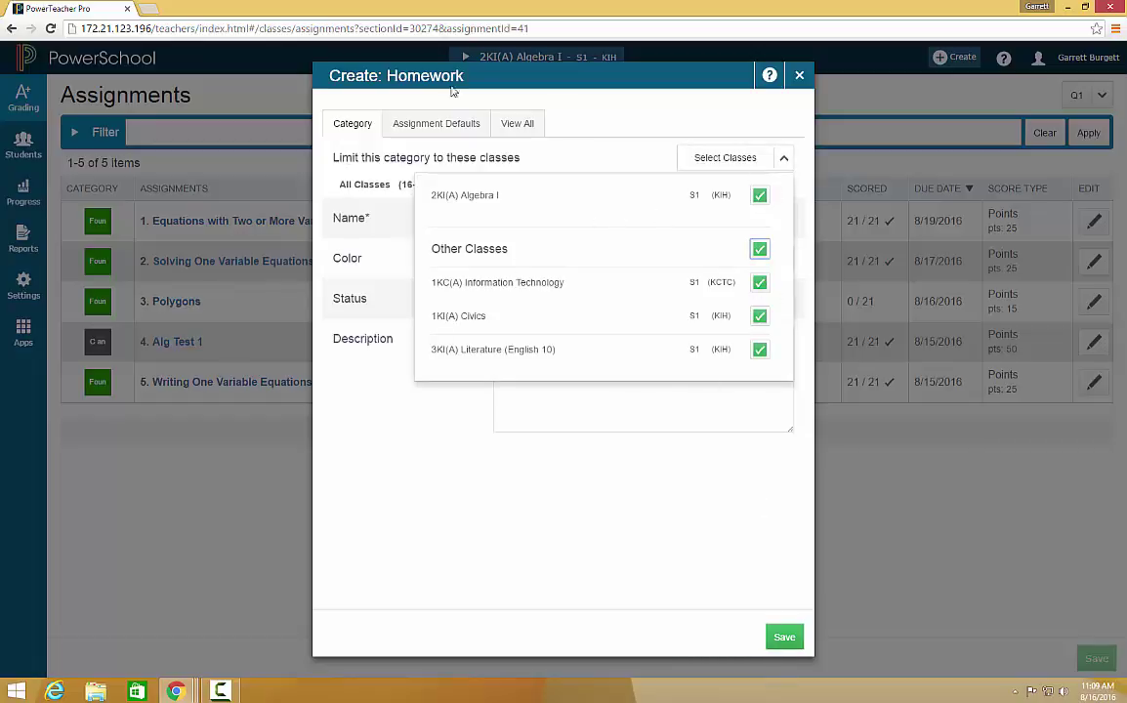
Set the category's assignment defaults to the Points score type with 15 score entry points
click(439, 127)
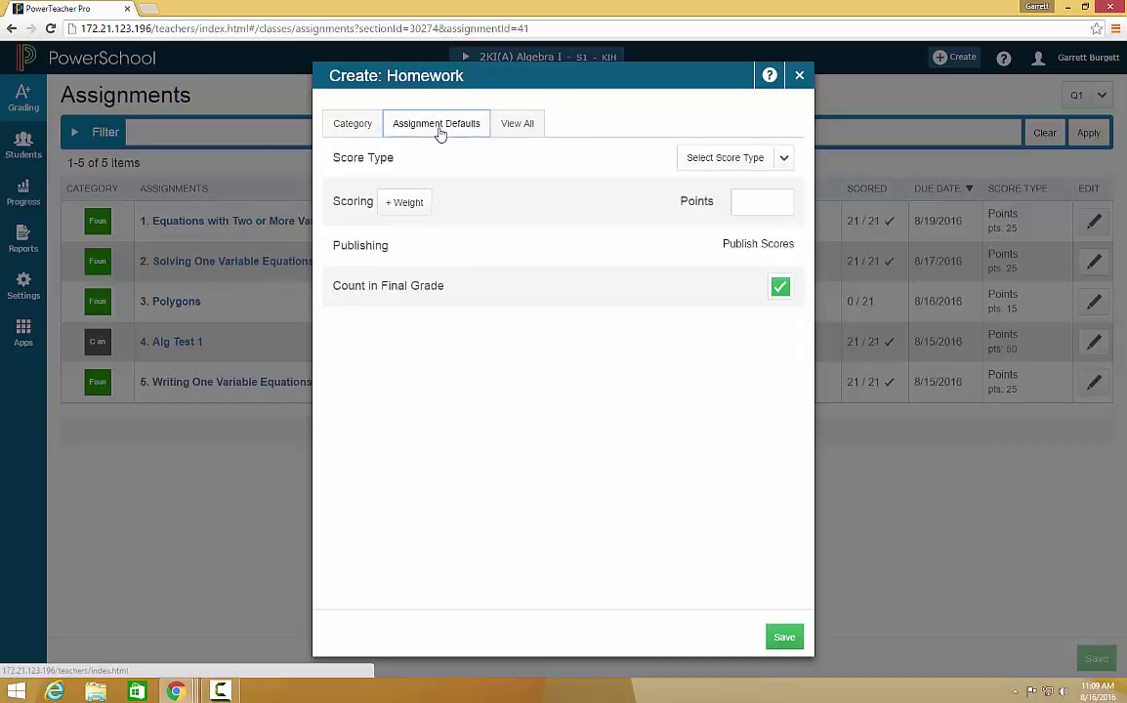
click(762, 158)
click(743, 234)
click(749, 203)
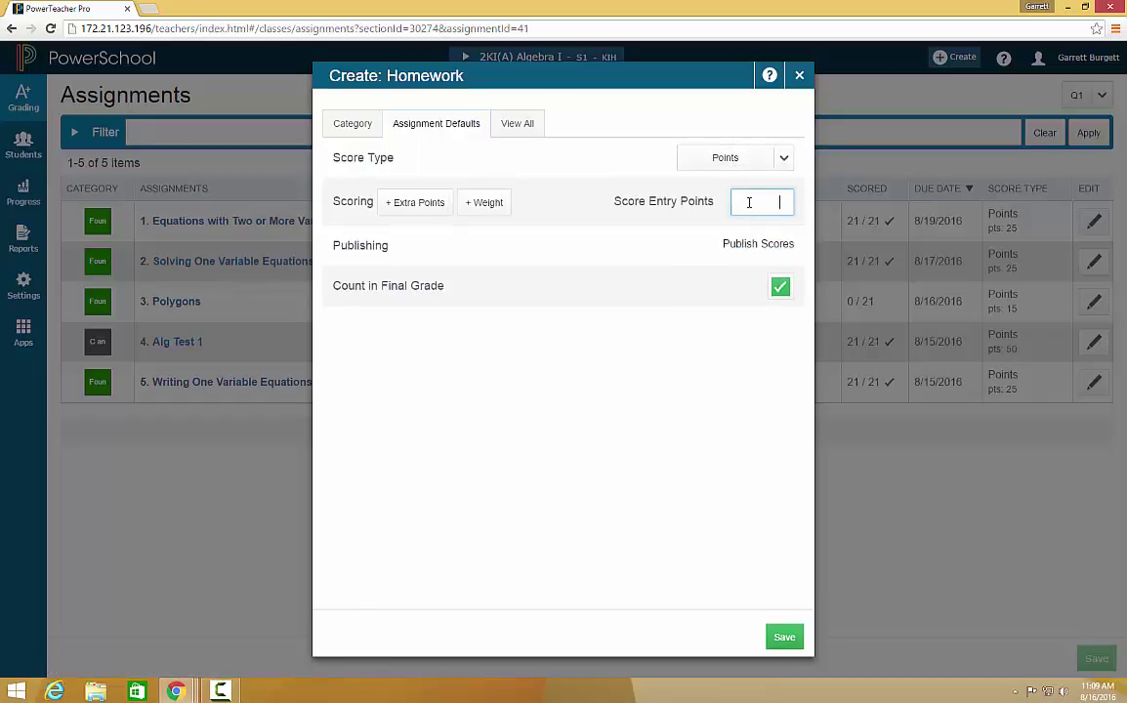
text(15)
click(801, 235)
Look over the list of existing categories, save the Homework category and dismiss the notification
click(518, 124)
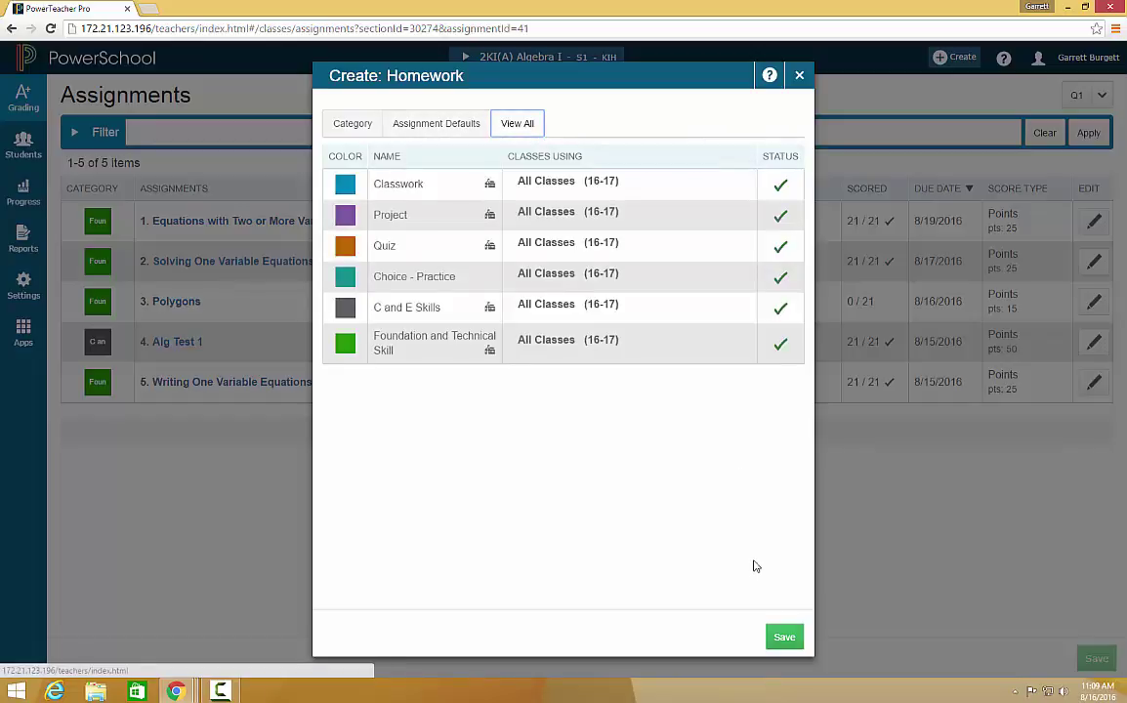
click(785, 637)
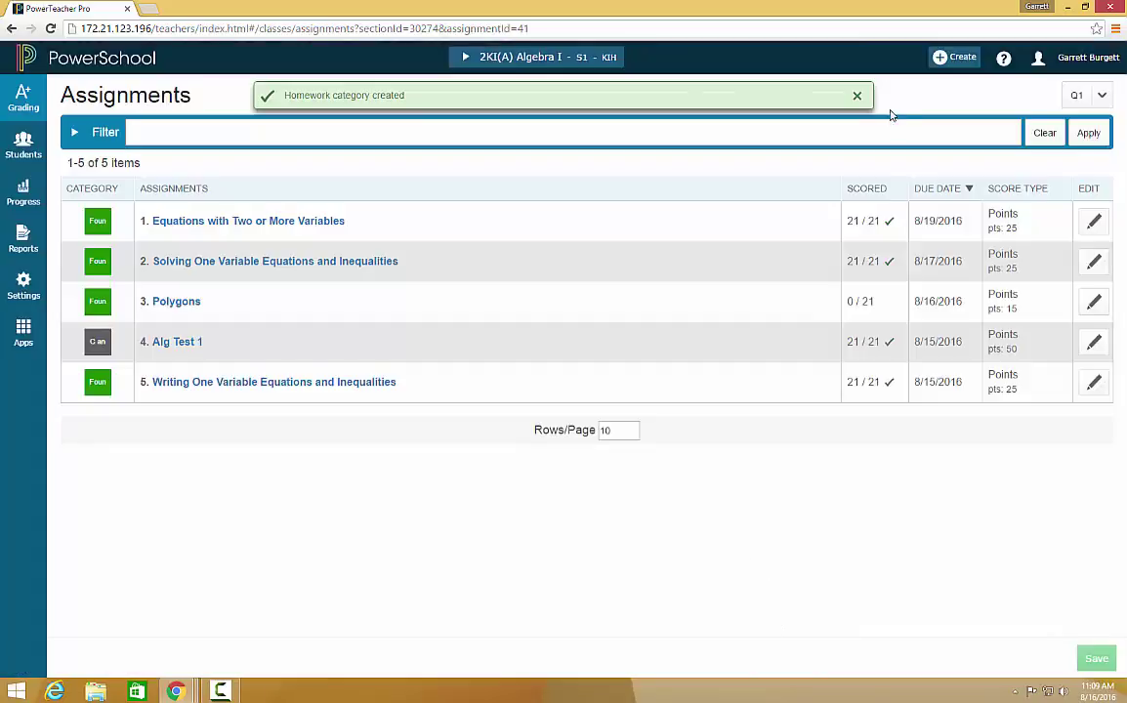
click(858, 96)
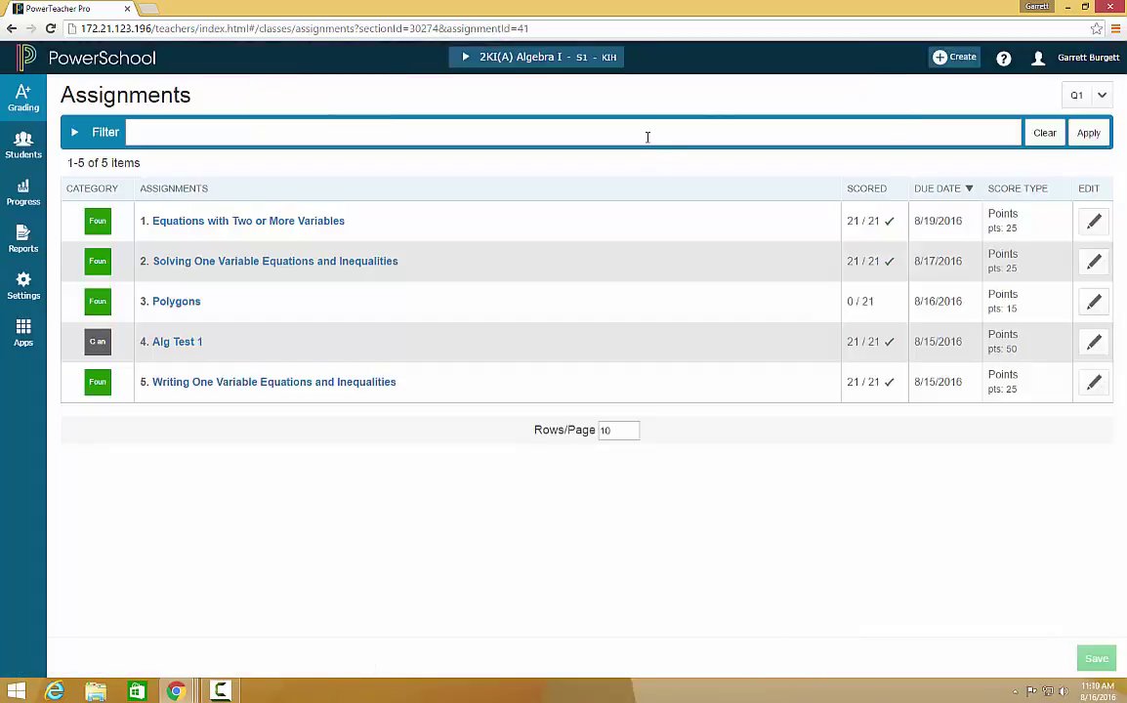
Look over the Algebra I assignment list, the Q1 scoresheet and the list of categories
click(13, 94)
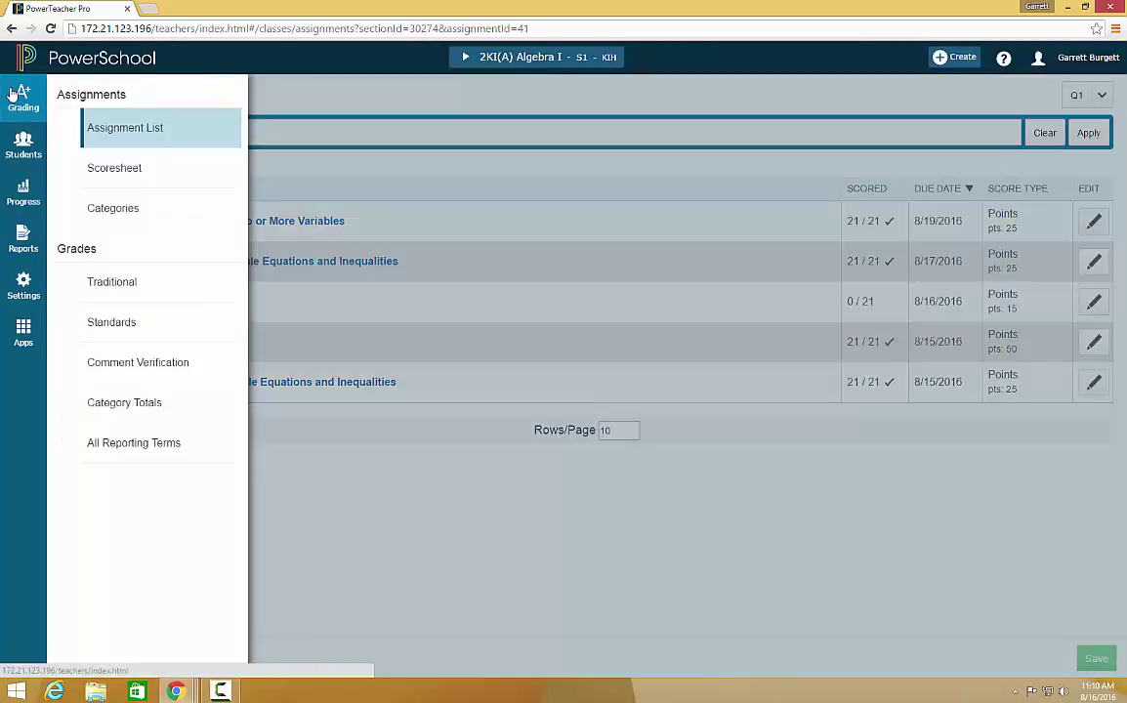
click(106, 129)
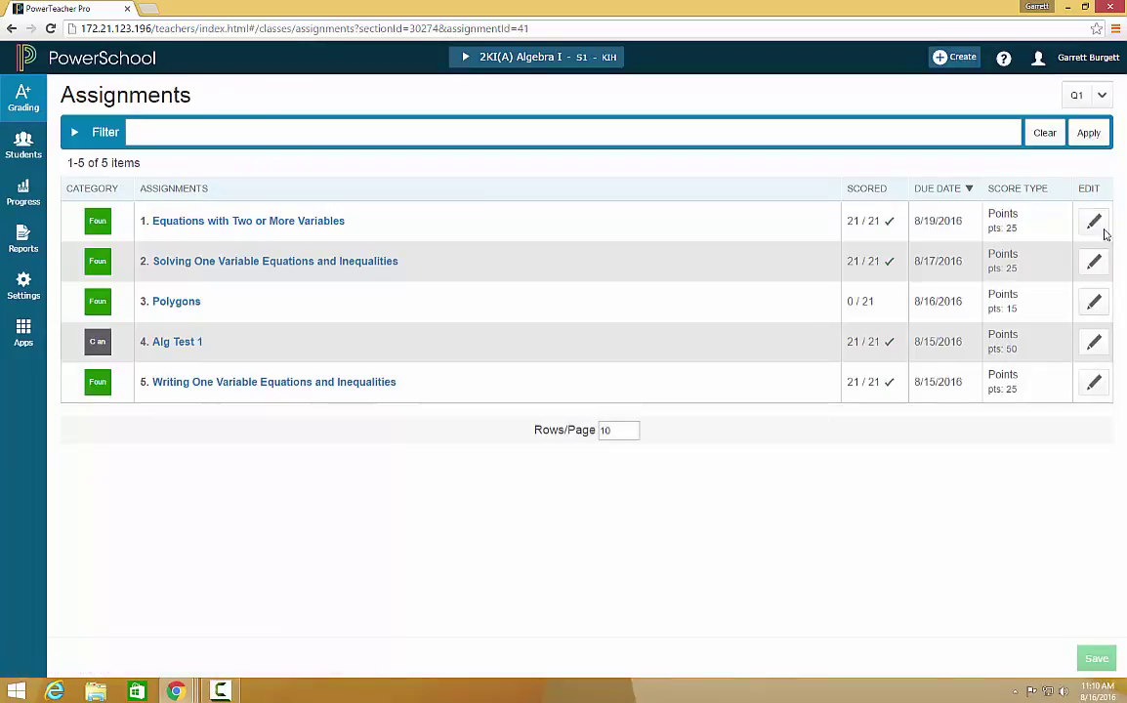
click(32, 98)
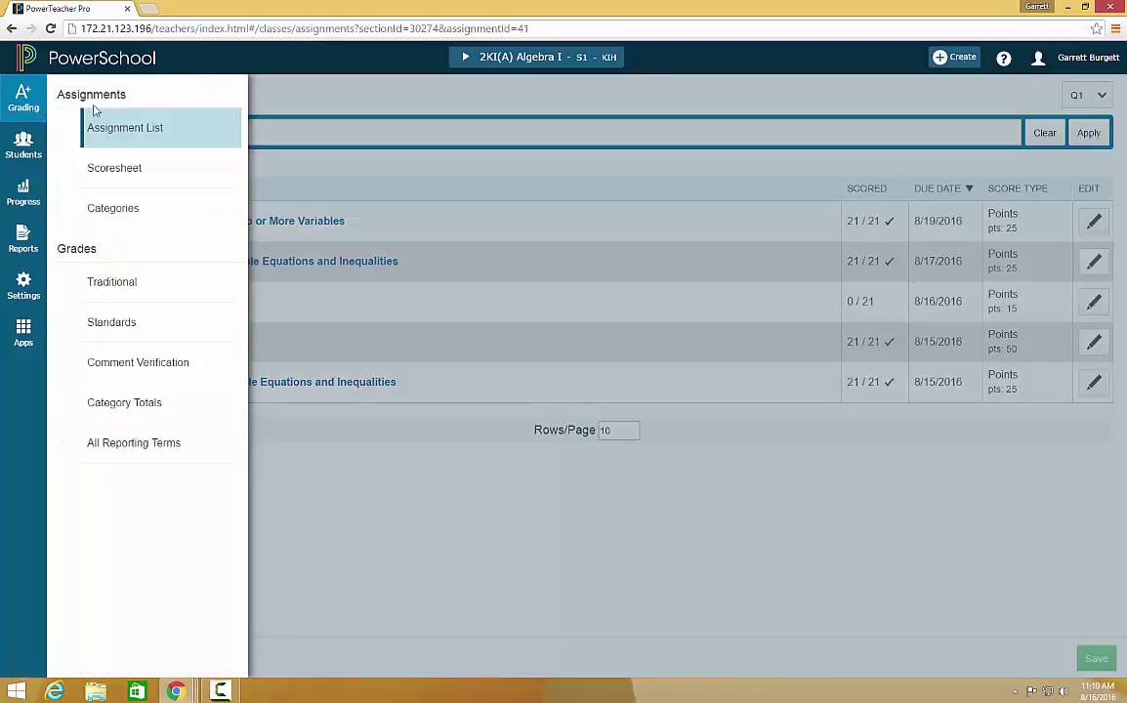
click(112, 172)
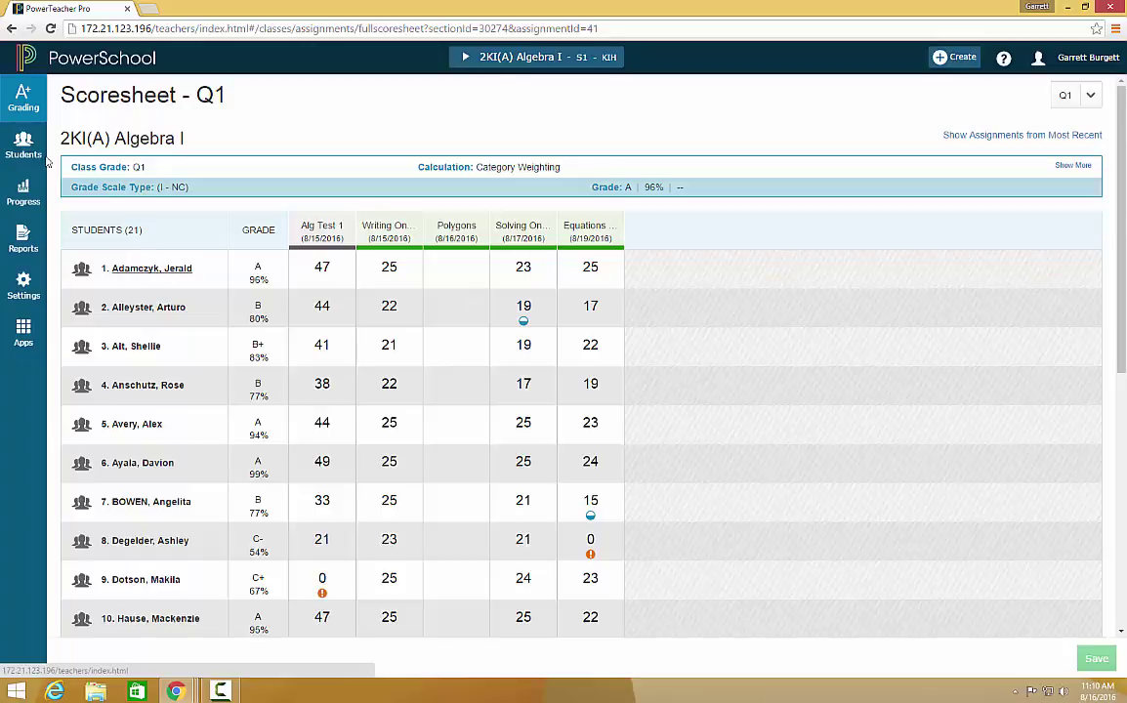
click(27, 113)
click(96, 207)
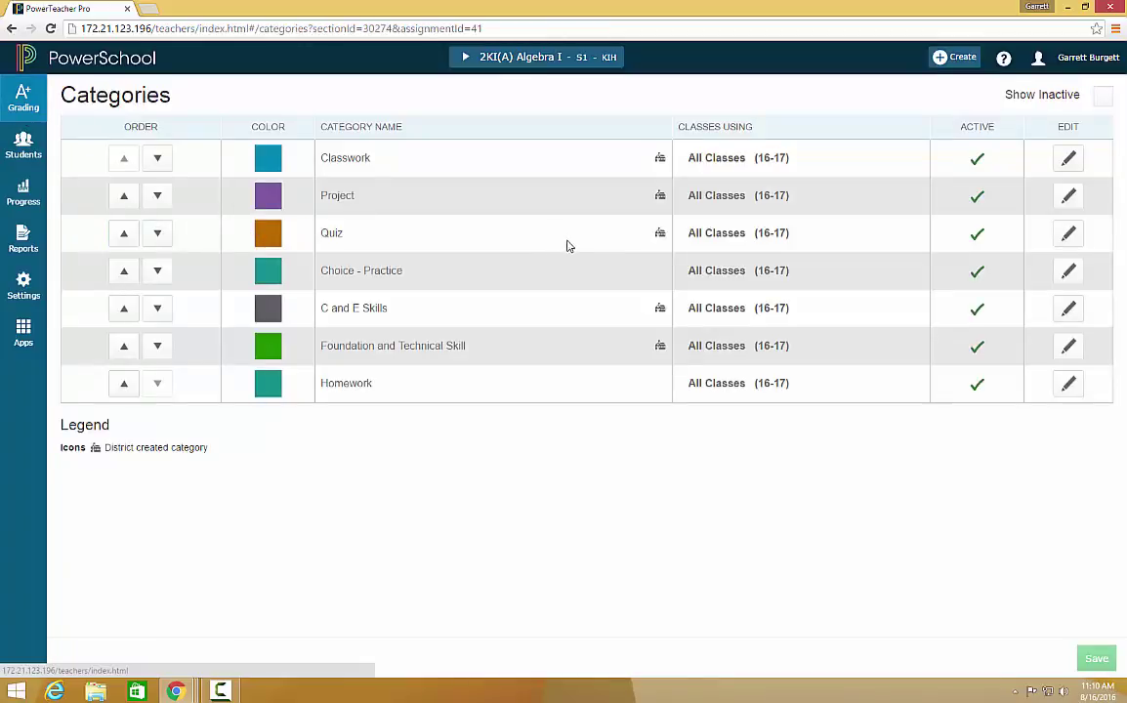
Open the Polygons assignment from the assignment list and fill a score of 15 for every student
click(32, 100)
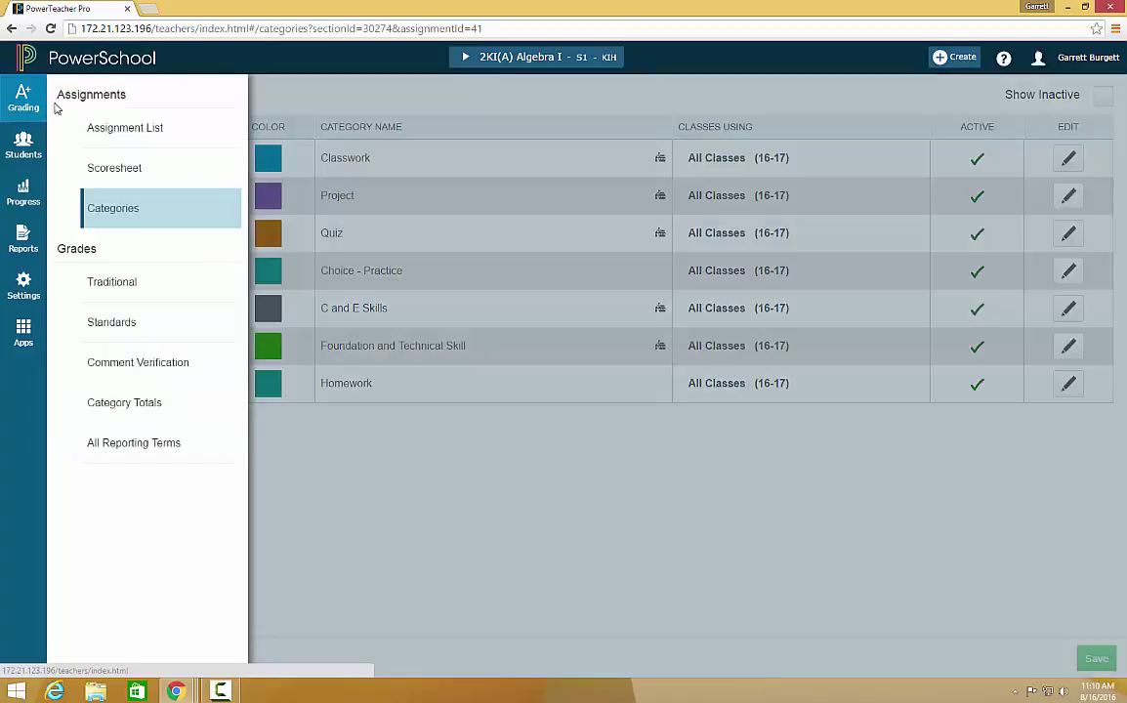
click(152, 132)
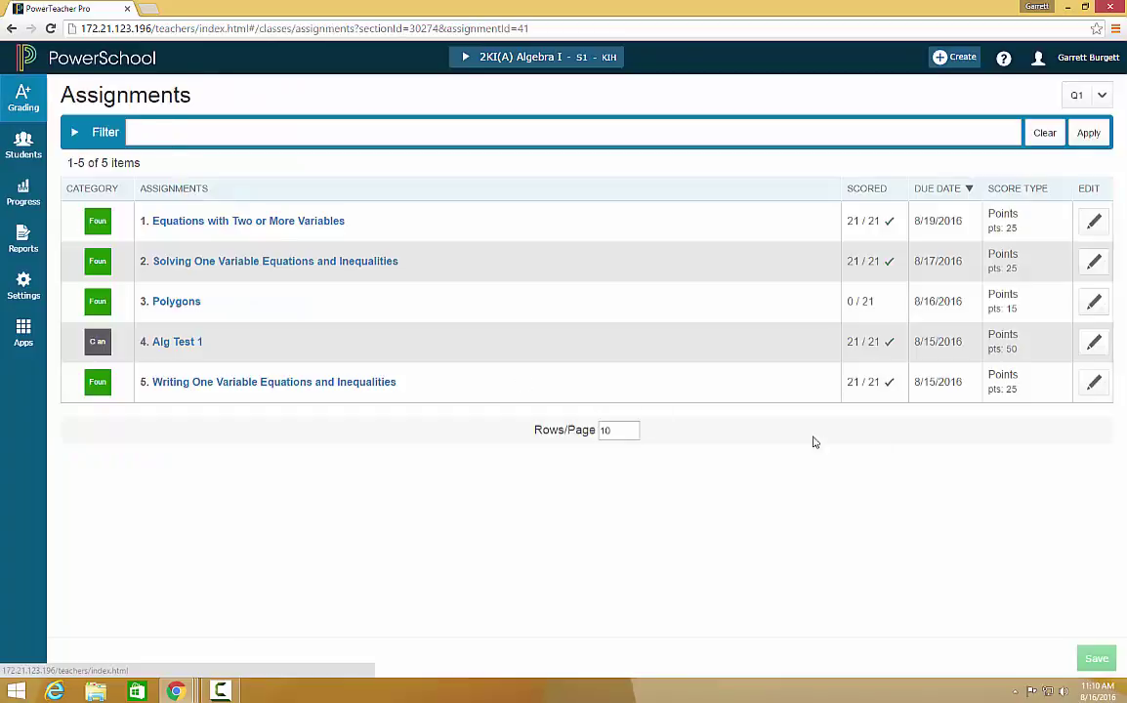
click(194, 309)
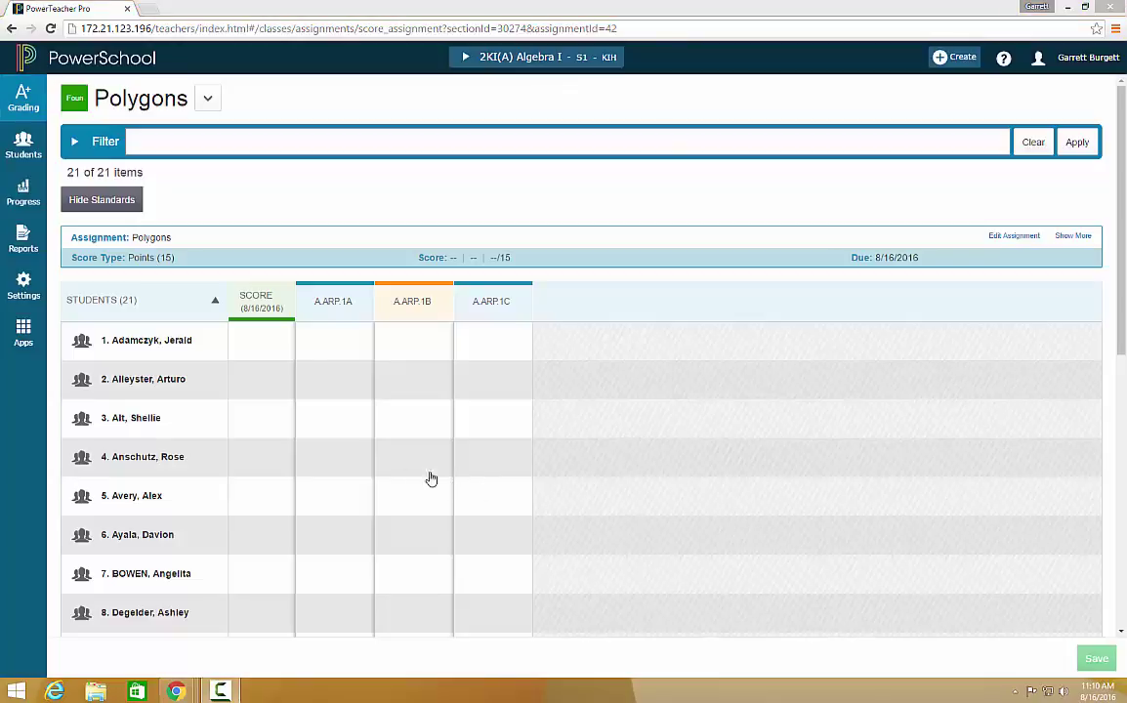
click(264, 350)
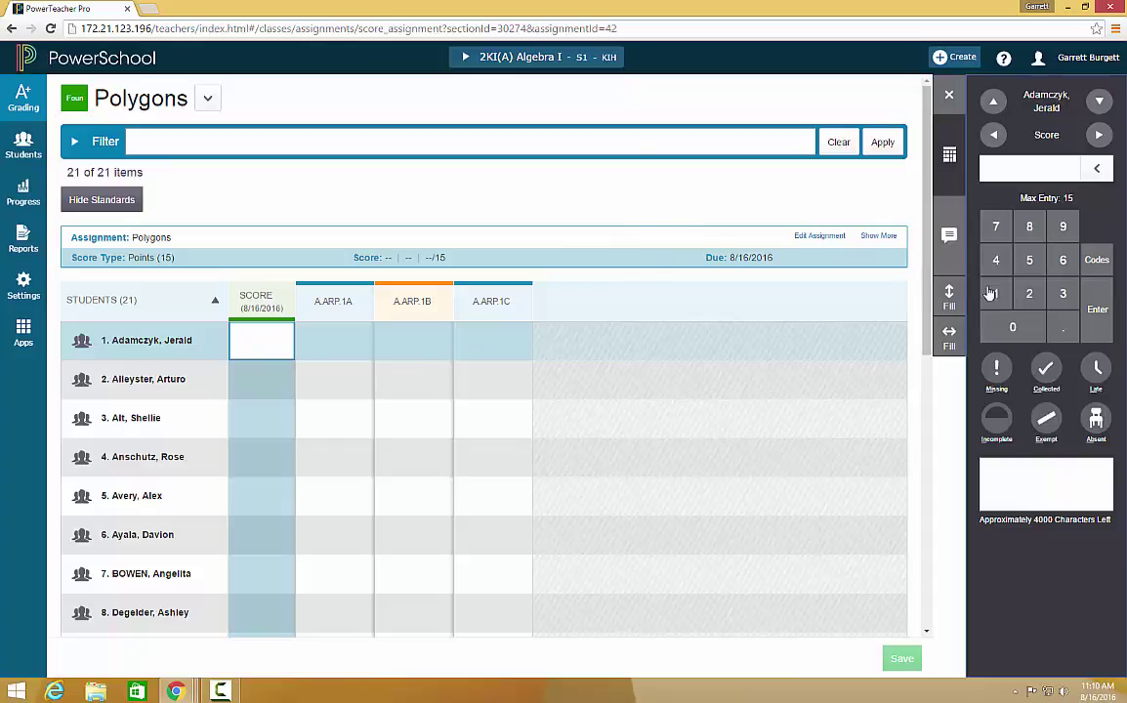
text(15)
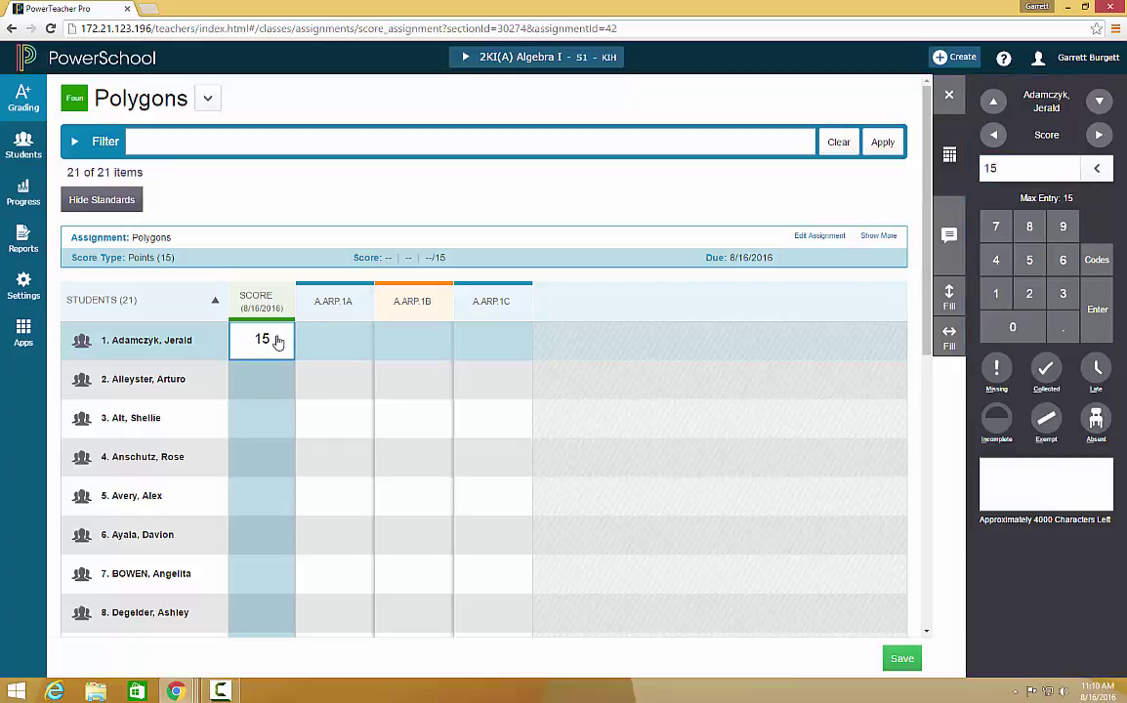
click(951, 296)
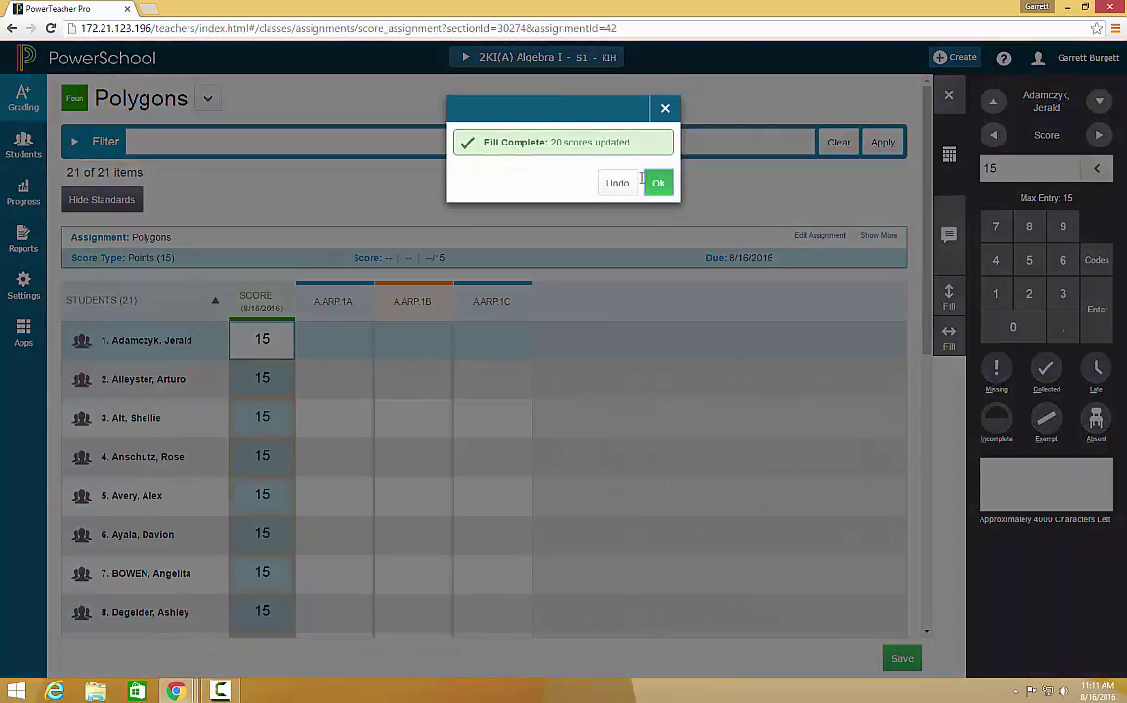
click(656, 181)
Score the student in row 12 as 0 with the Missing flag and the student in row 10 as 7 with the Incomplete flag
scroll(266, 374, down, 5)
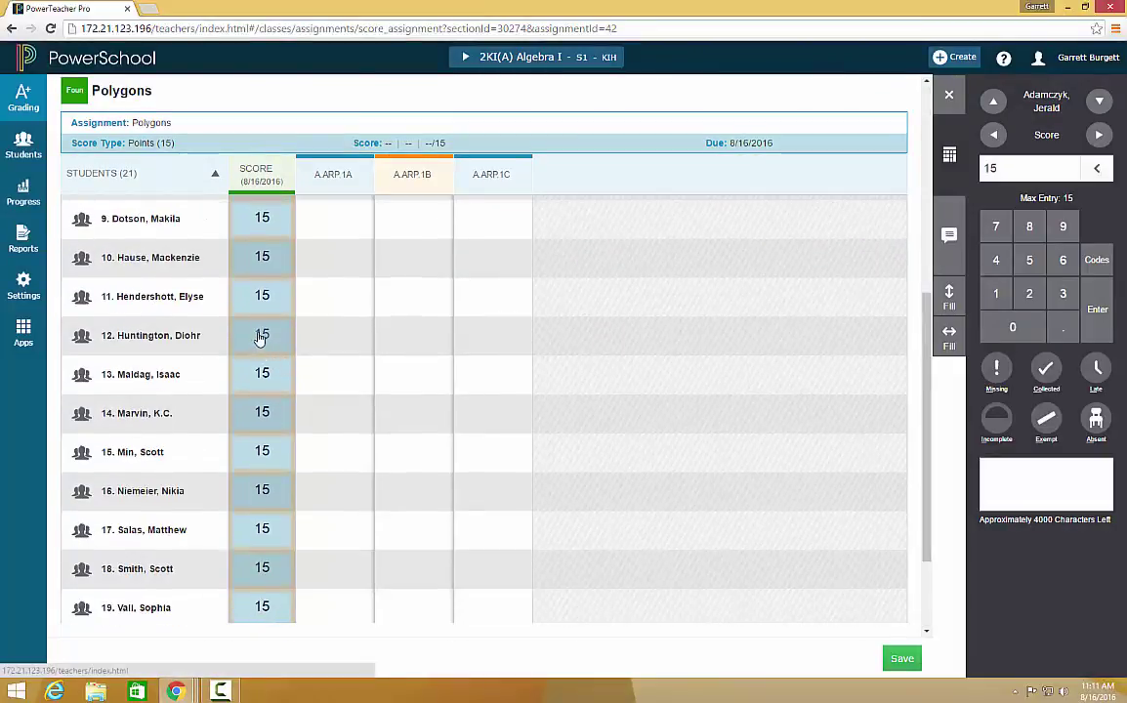
click(262, 336)
click(1013, 327)
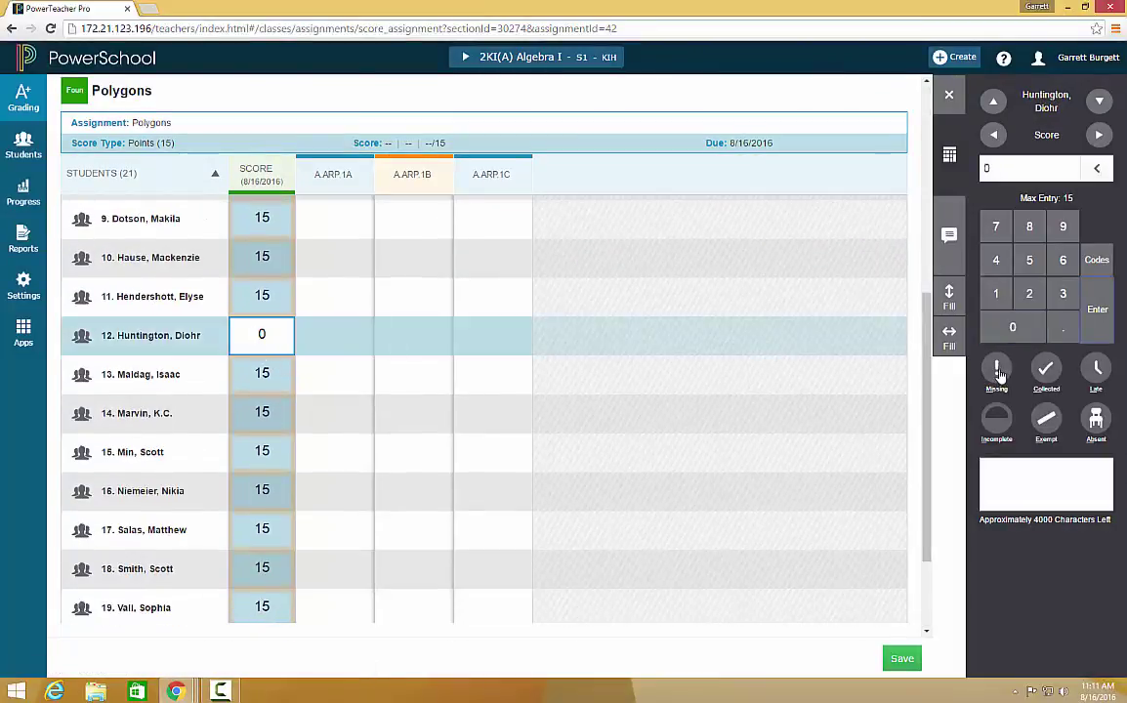
click(997, 368)
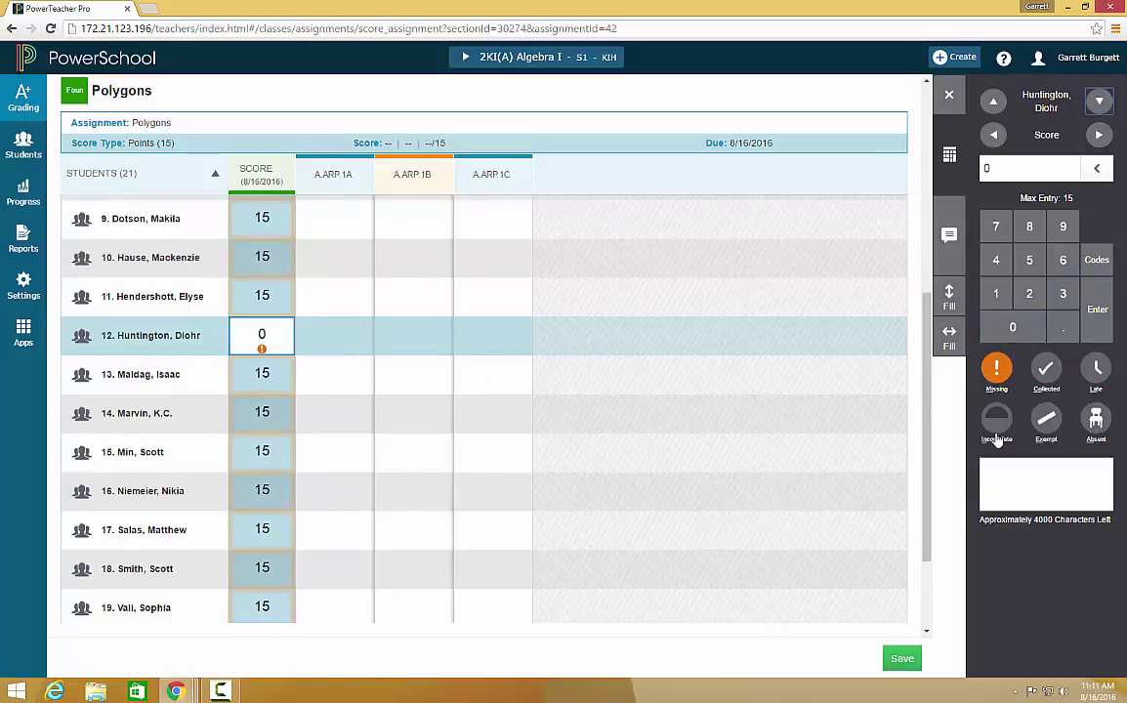
click(262, 258)
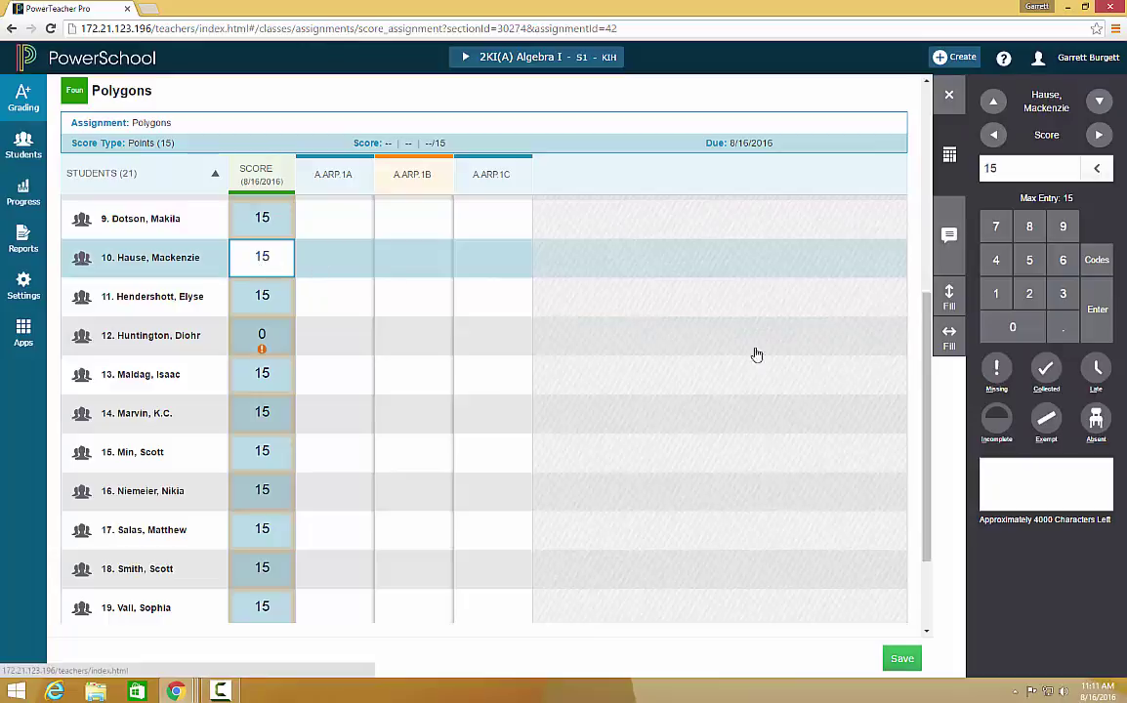
text(7)
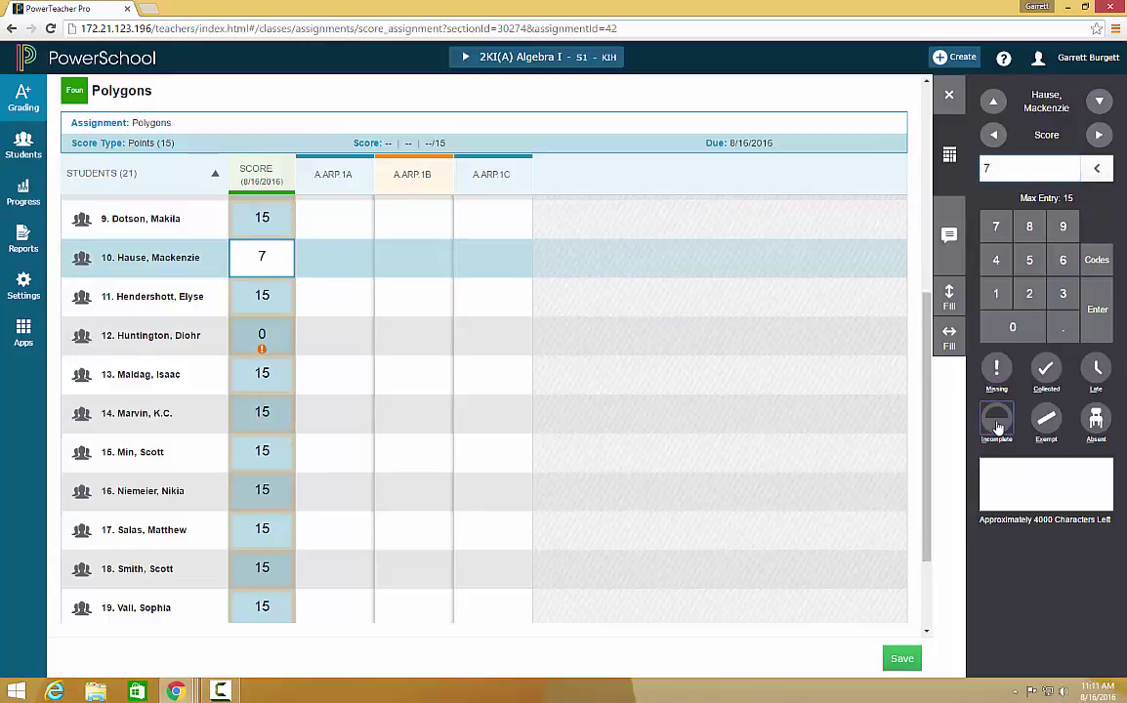
Give the first student a 4 on standard A.ARP.1a and fill it across the other two standards
click(338, 217)
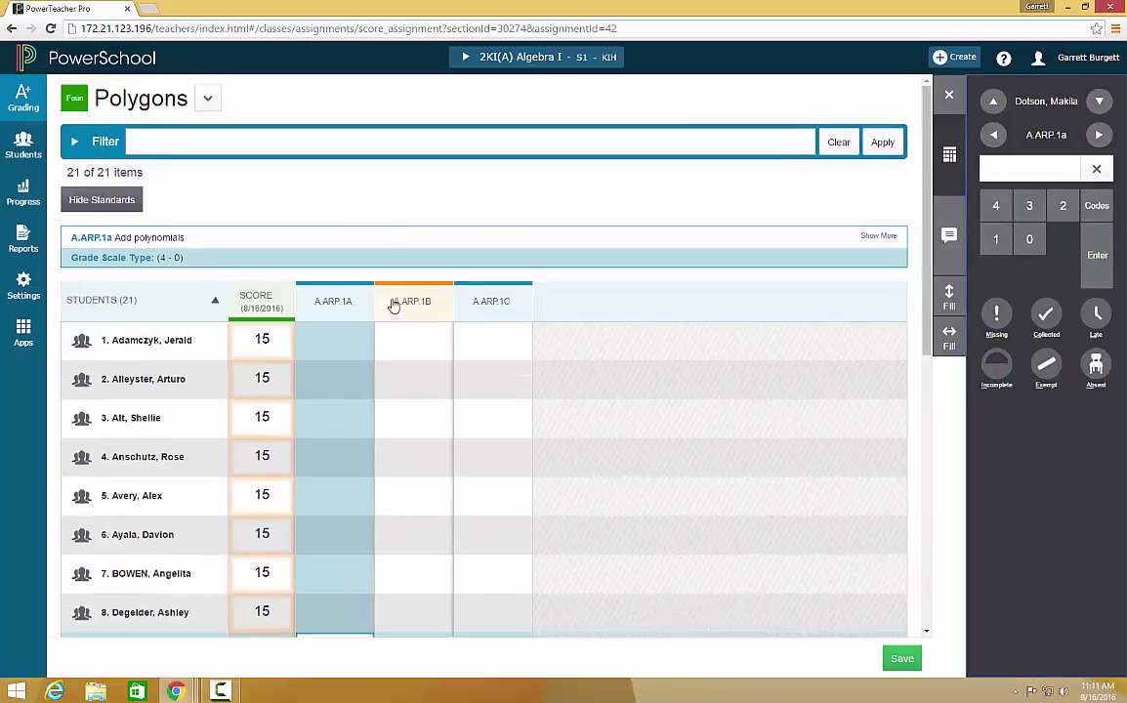
click(348, 344)
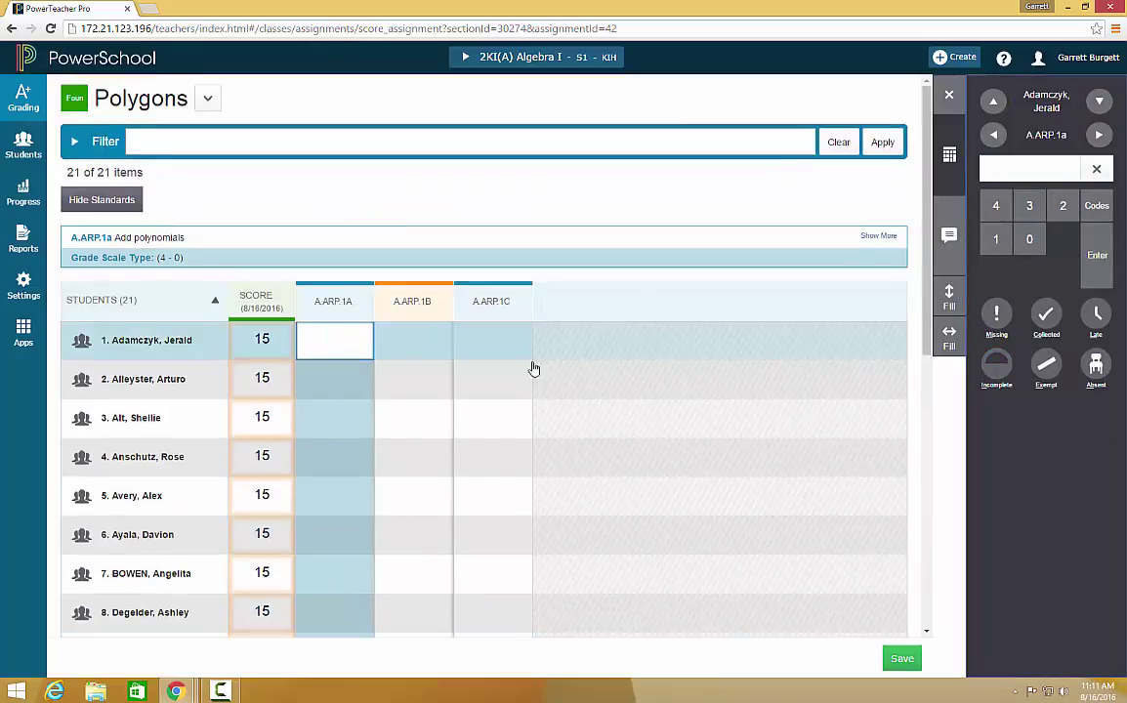
click(995, 207)
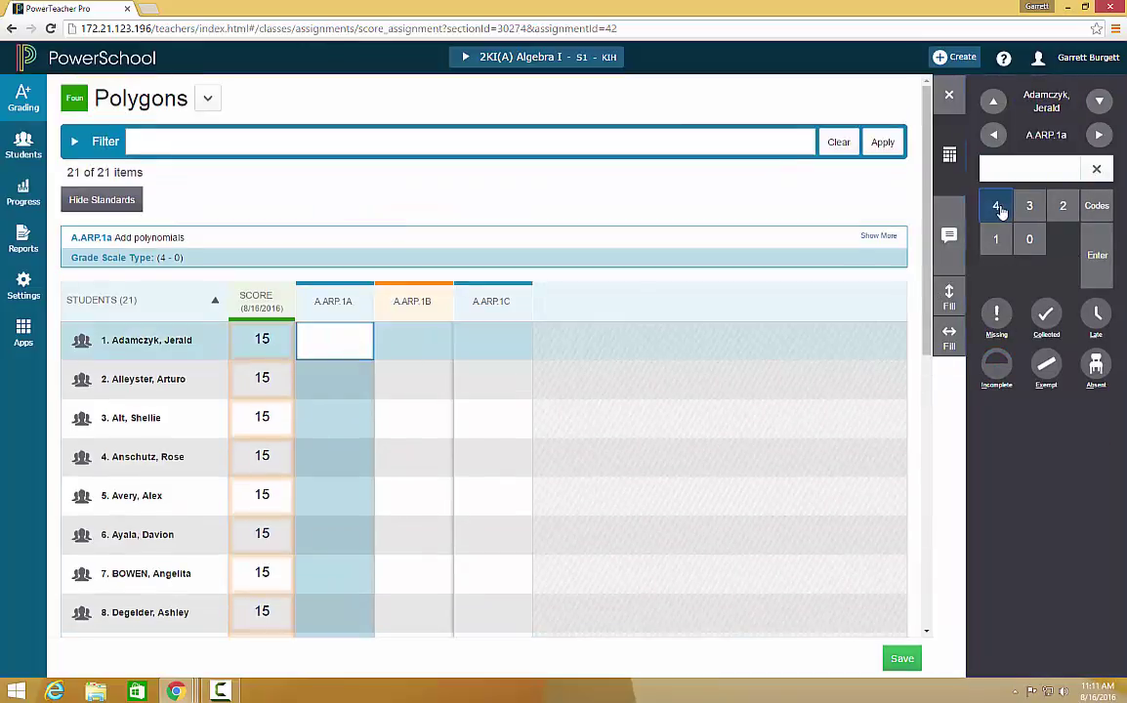
click(957, 337)
click(662, 182)
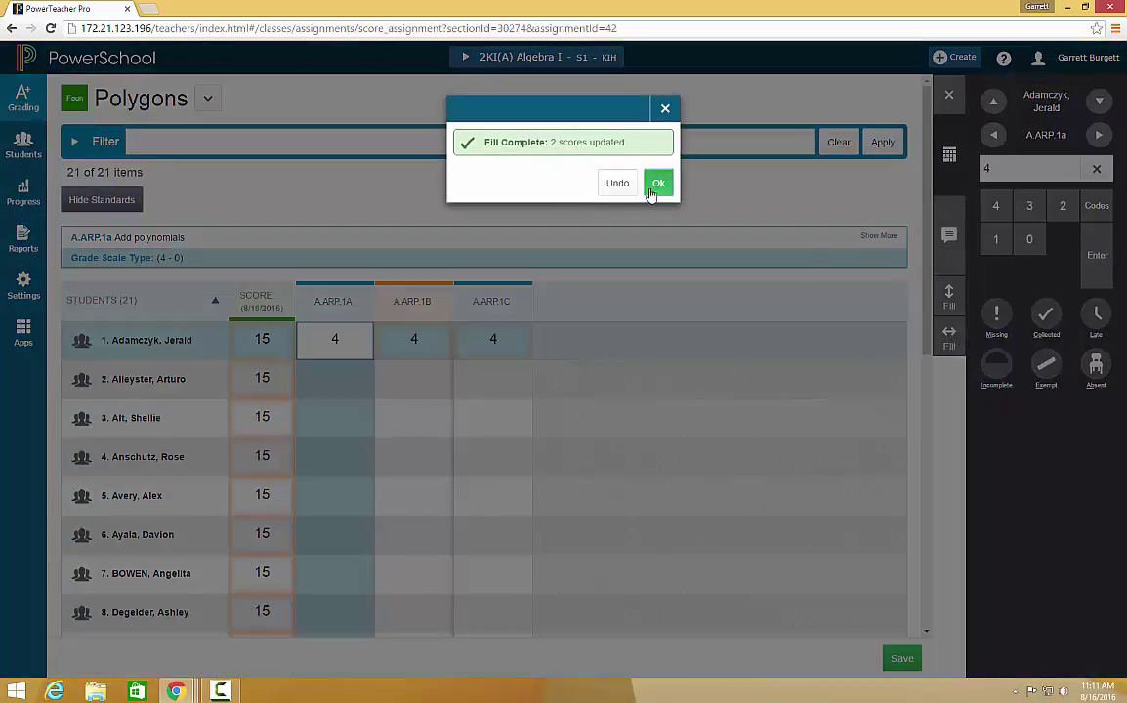
Enter 4 for the second student on standard A.ARP.1a and fill it down to the remaining students
click(330, 372)
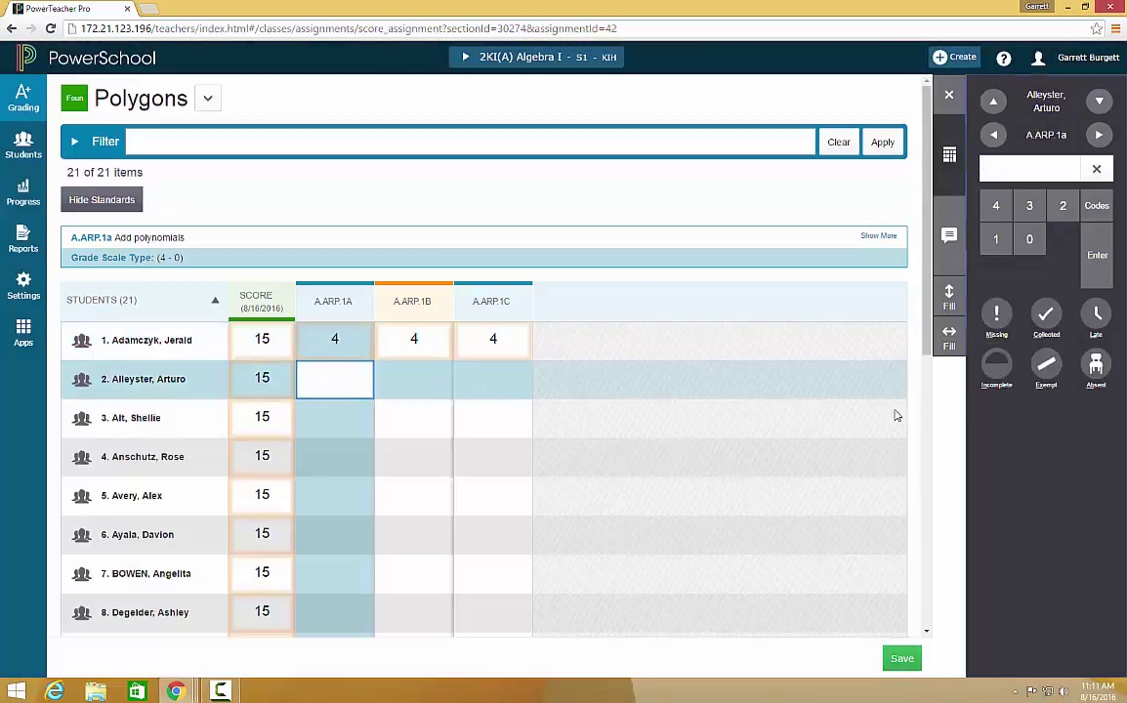
click(995, 207)
click(949, 298)
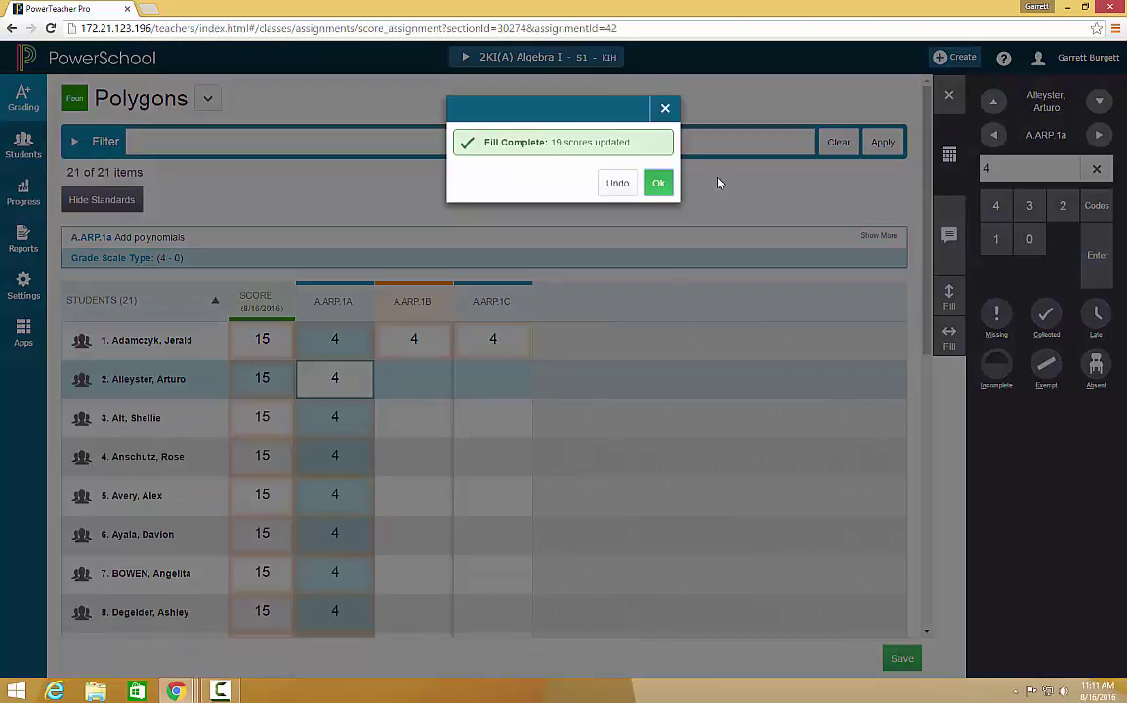
click(658, 183)
Enter 4 for the second student on standard A.ARP.1b and fill it down to the remaining students
click(413, 379)
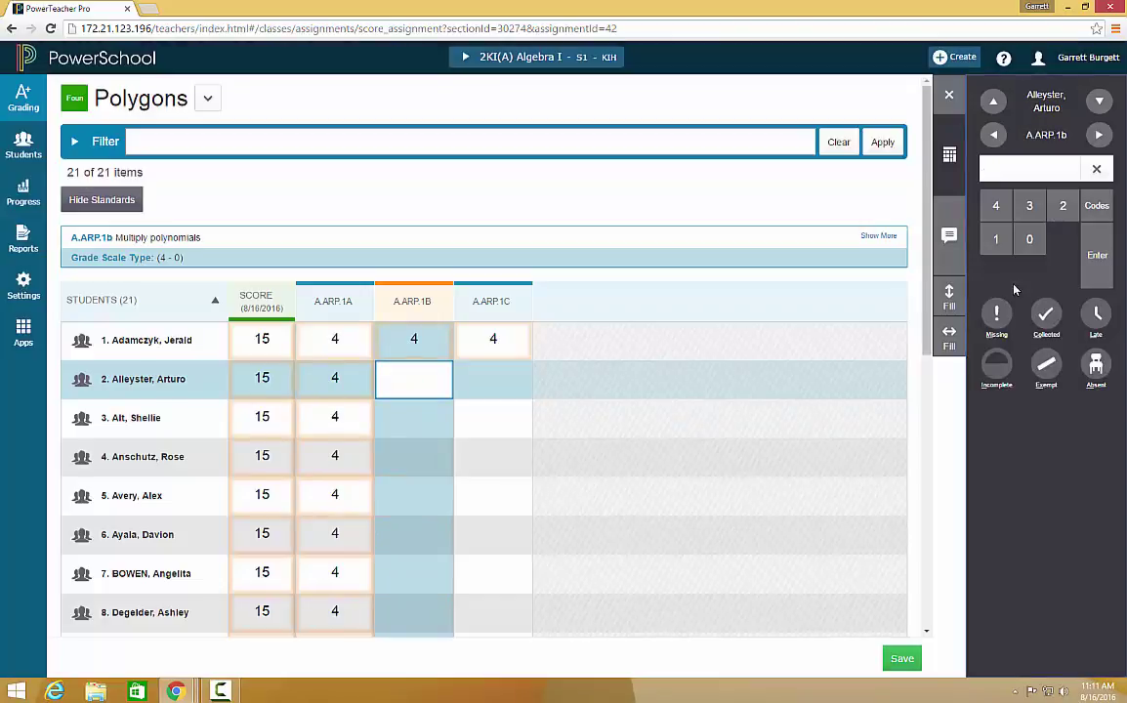
click(996, 206)
click(949, 298)
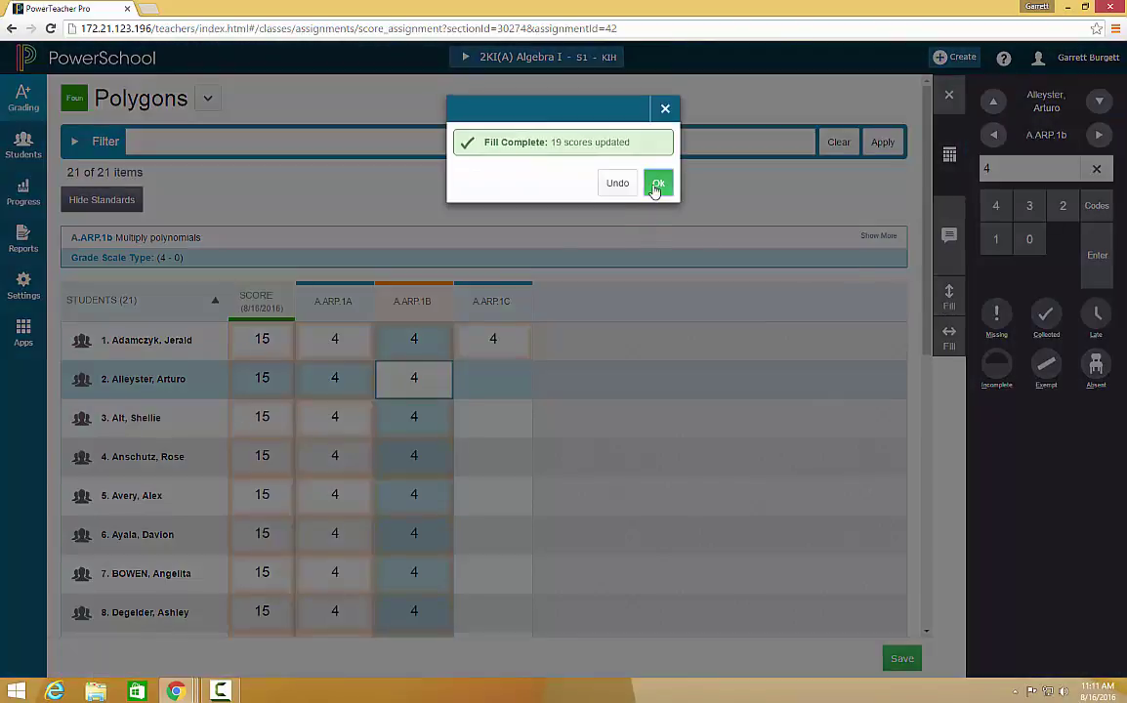
click(659, 183)
Enter 4 for the second student on standard A.ARP.1c and fill it down to the remaining students
click(493, 381)
click(996, 206)
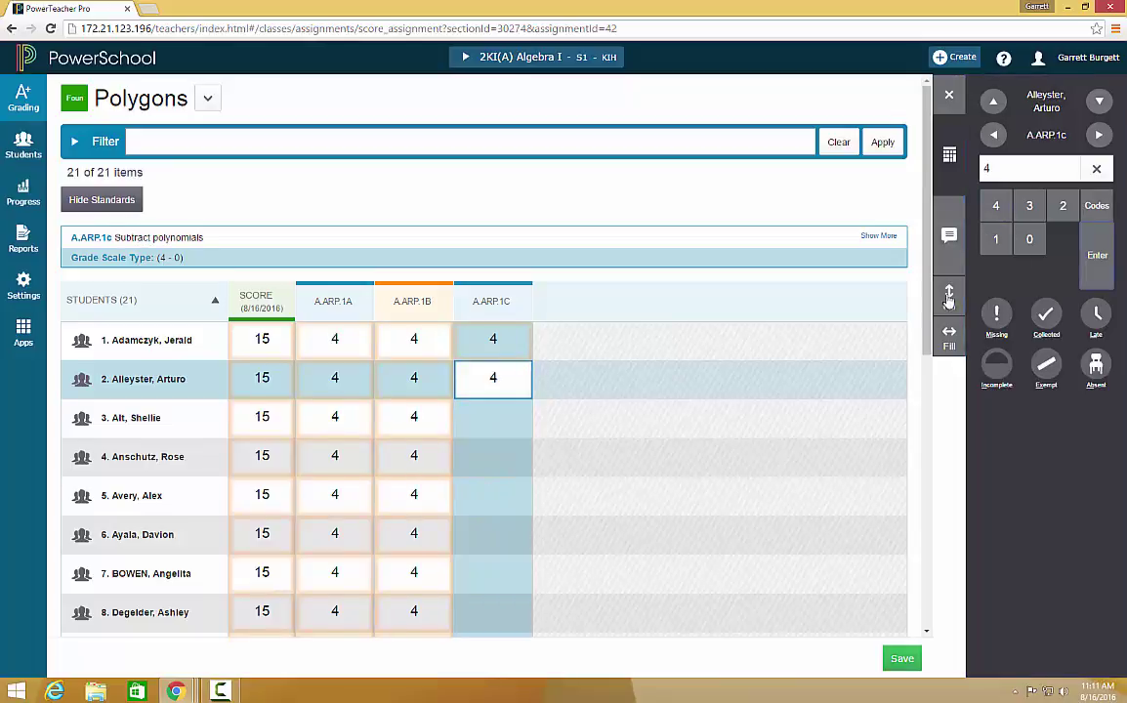
click(949, 298)
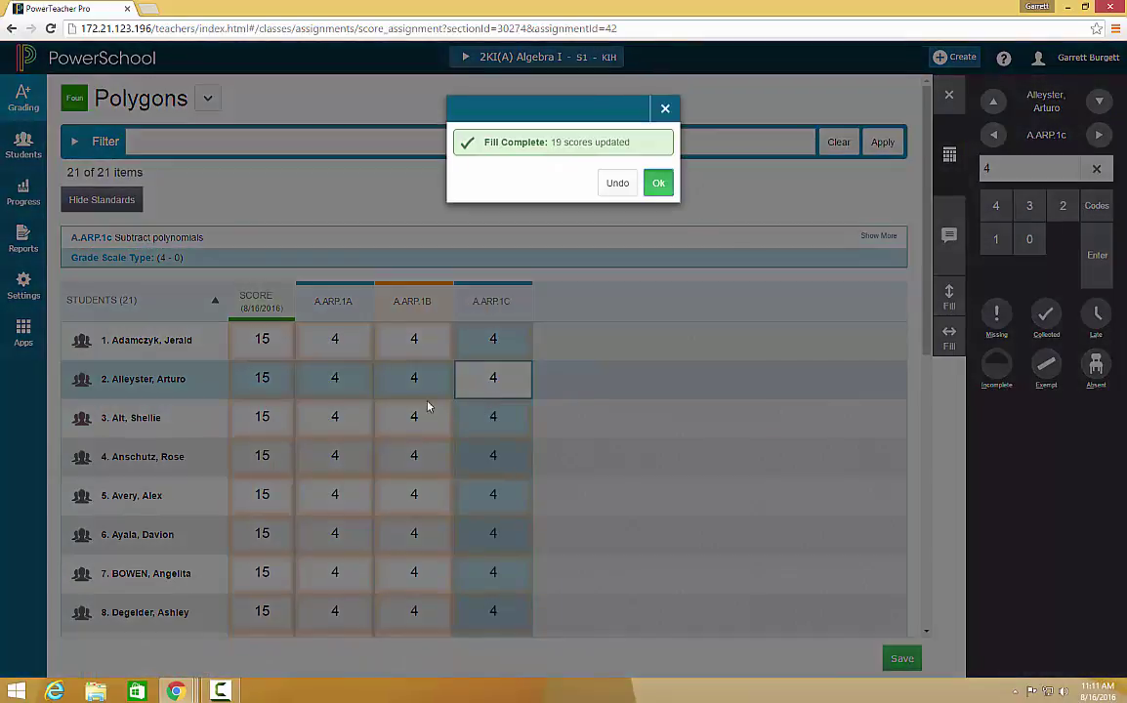
click(396, 395)
Set the row 10 student's standards scores to 2 for A.ARP.1a, 1 for A.ARP.1b and 2 for A.ARP.1c
scroll(428, 410, down, 3)
click(335, 386)
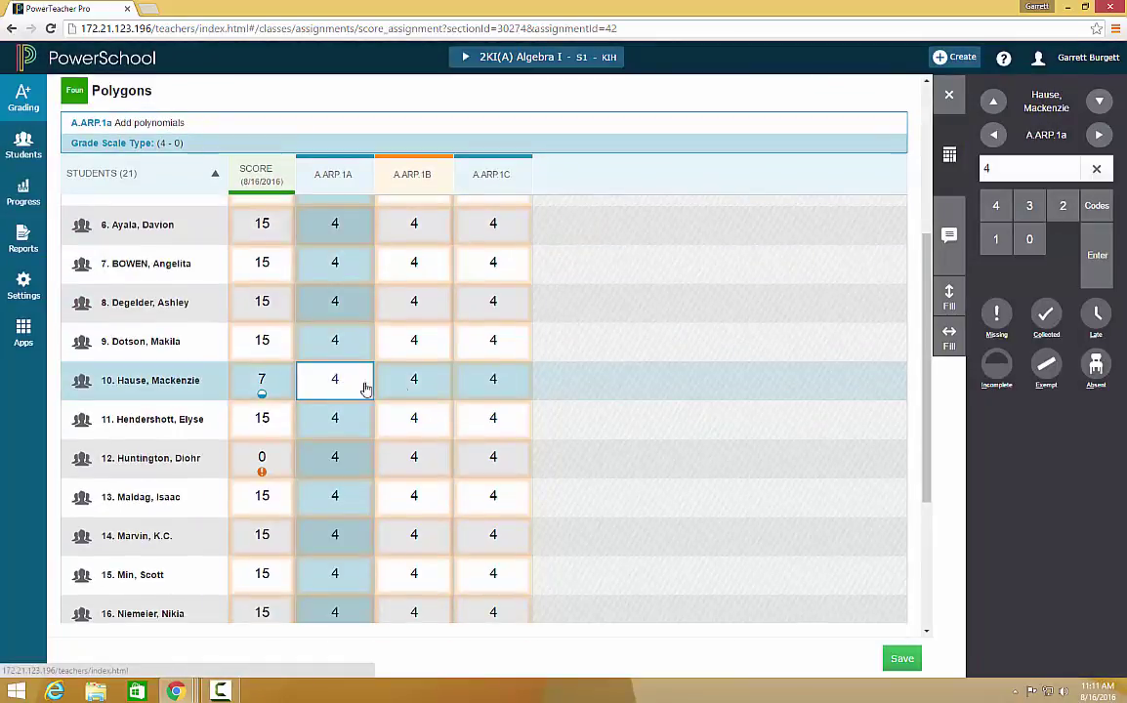
text(2)
click(428, 388)
text(1)
click(505, 384)
text(2)
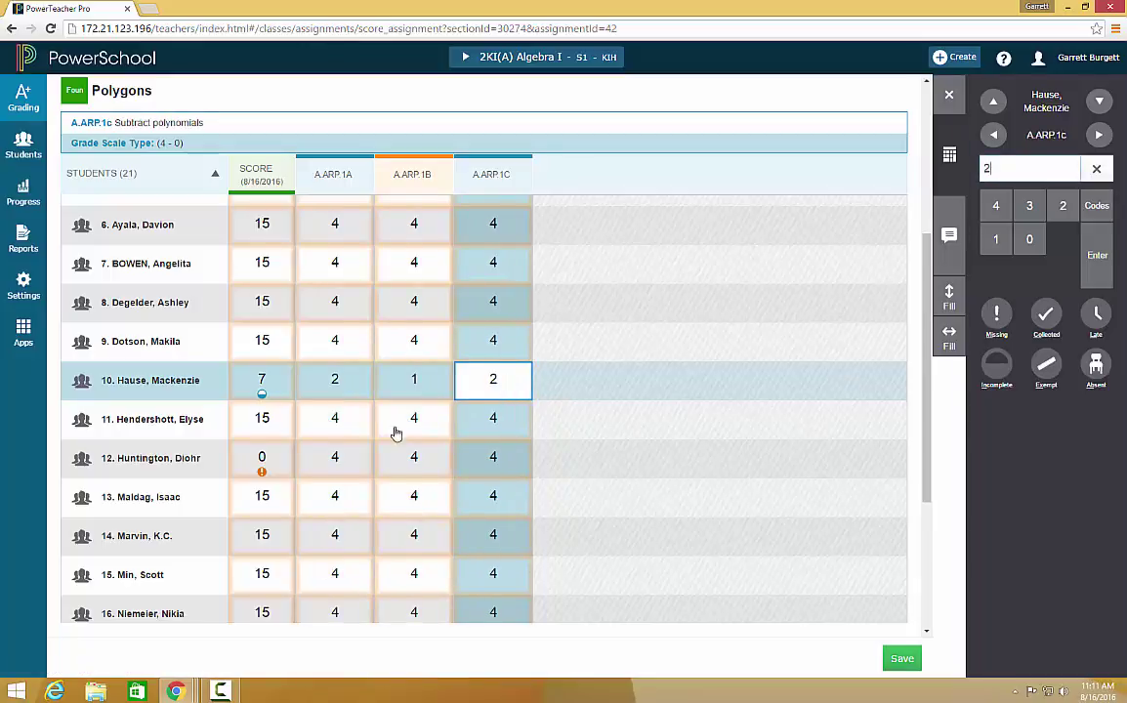
Set the row 12 student's scores to 0 on standards A.ARP.1a, A.ARP.1b and A.ARP.1c
click(337, 461)
text(0)
click(419, 468)
text(0)
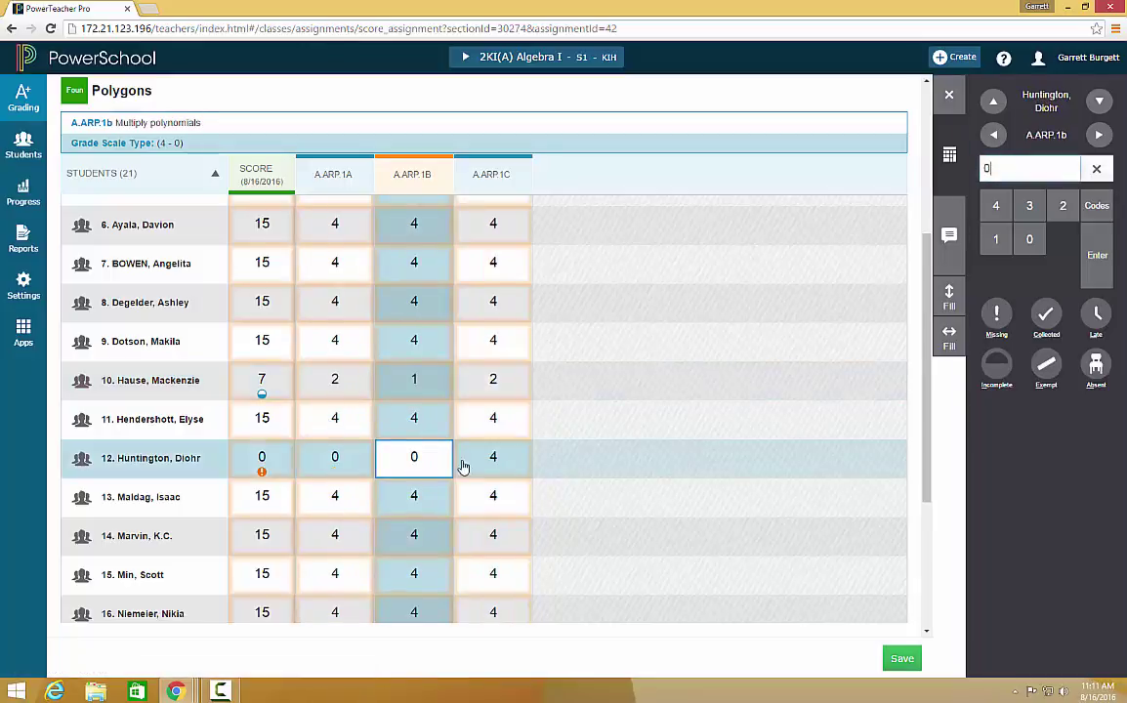
click(465, 460)
text(0)
click(476, 427)
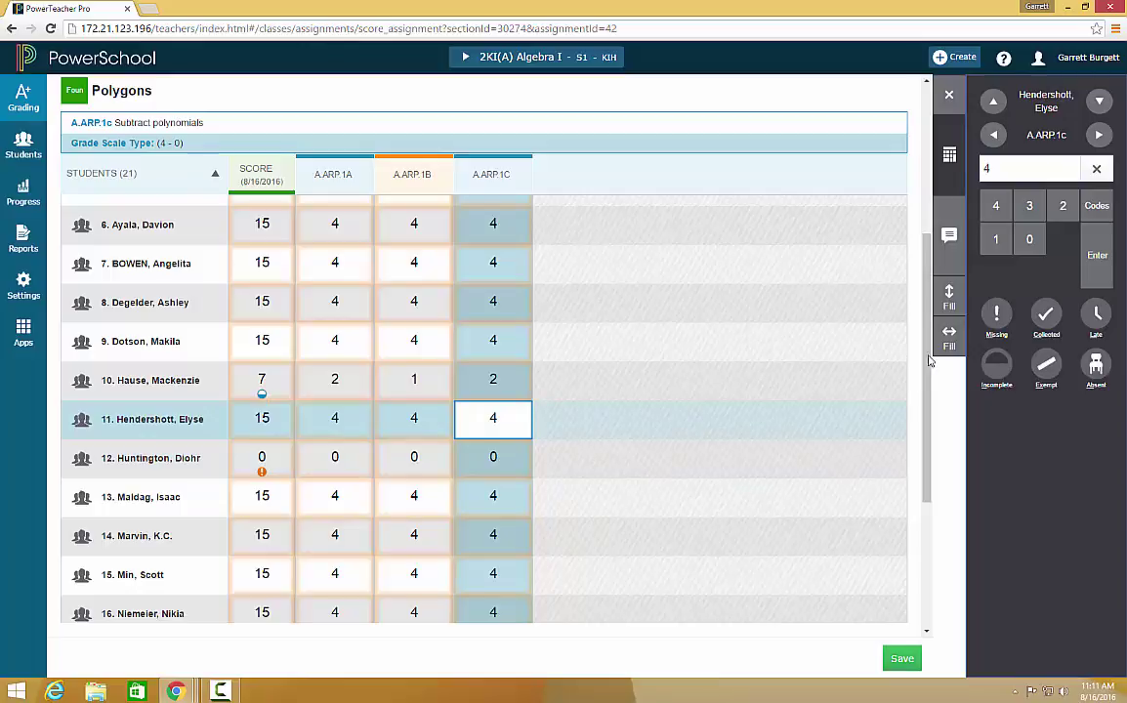
click(949, 237)
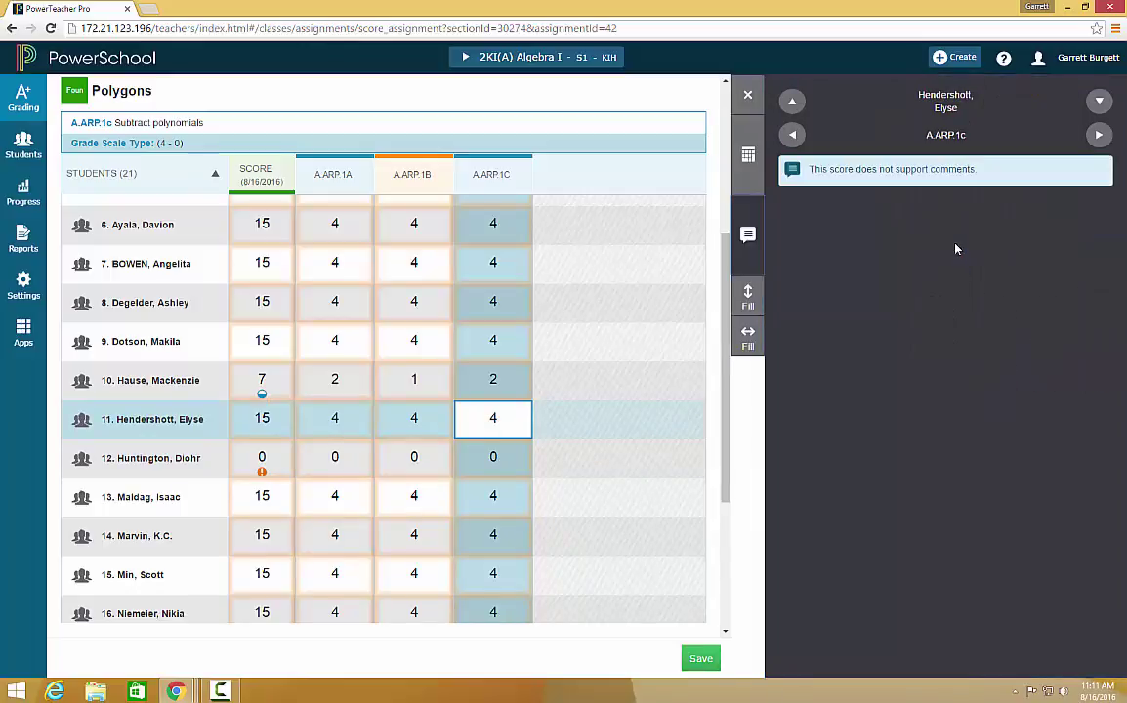
click(1099, 102)
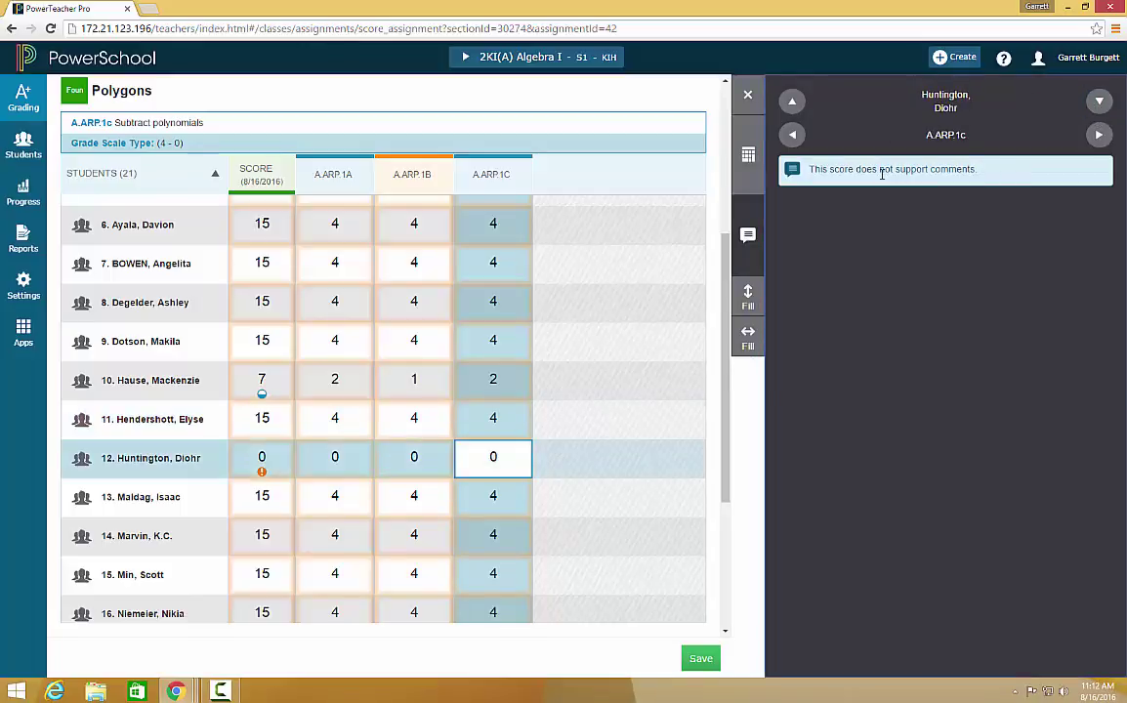
click(748, 95)
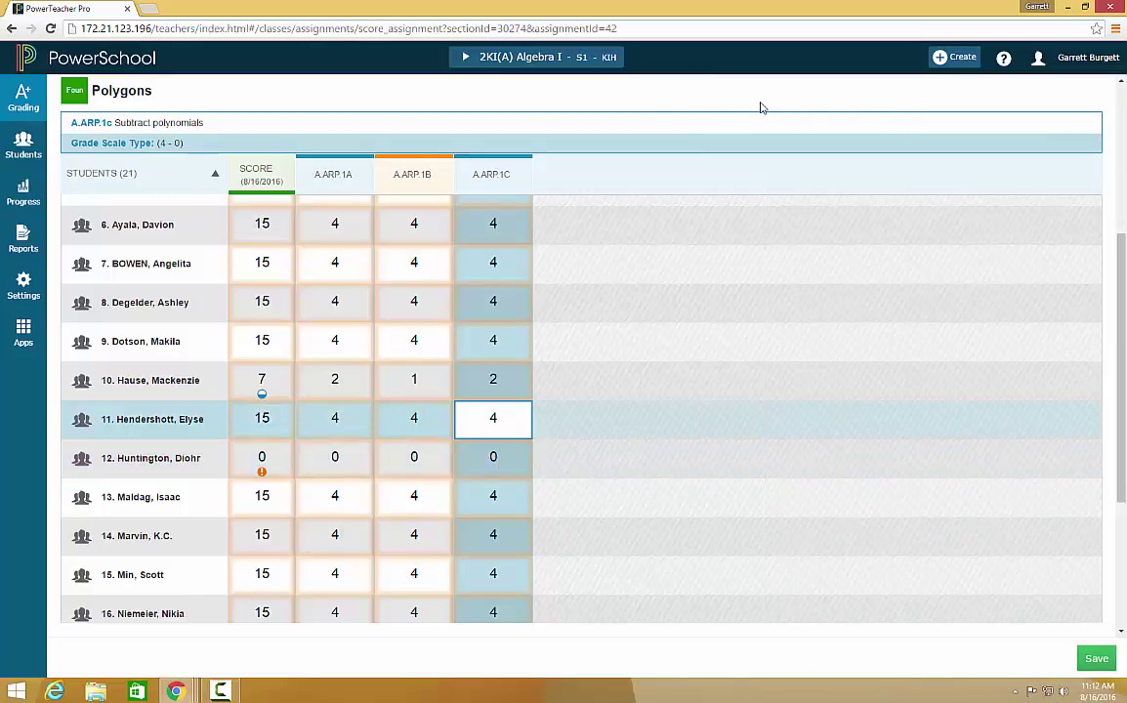
Add the comment "Missing" to the row 12 student's Polygons score and insert comment XA, "Missing assignments/tests.", from the Comment Bank
click(246, 466)
click(948, 238)
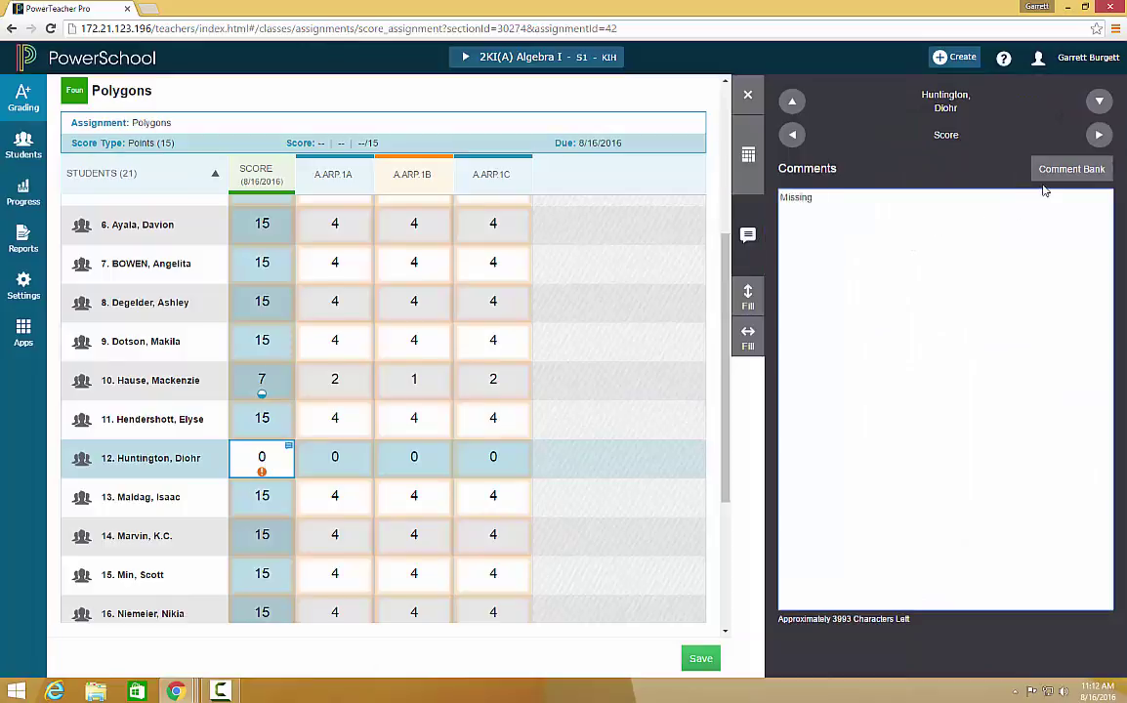
click(1085, 171)
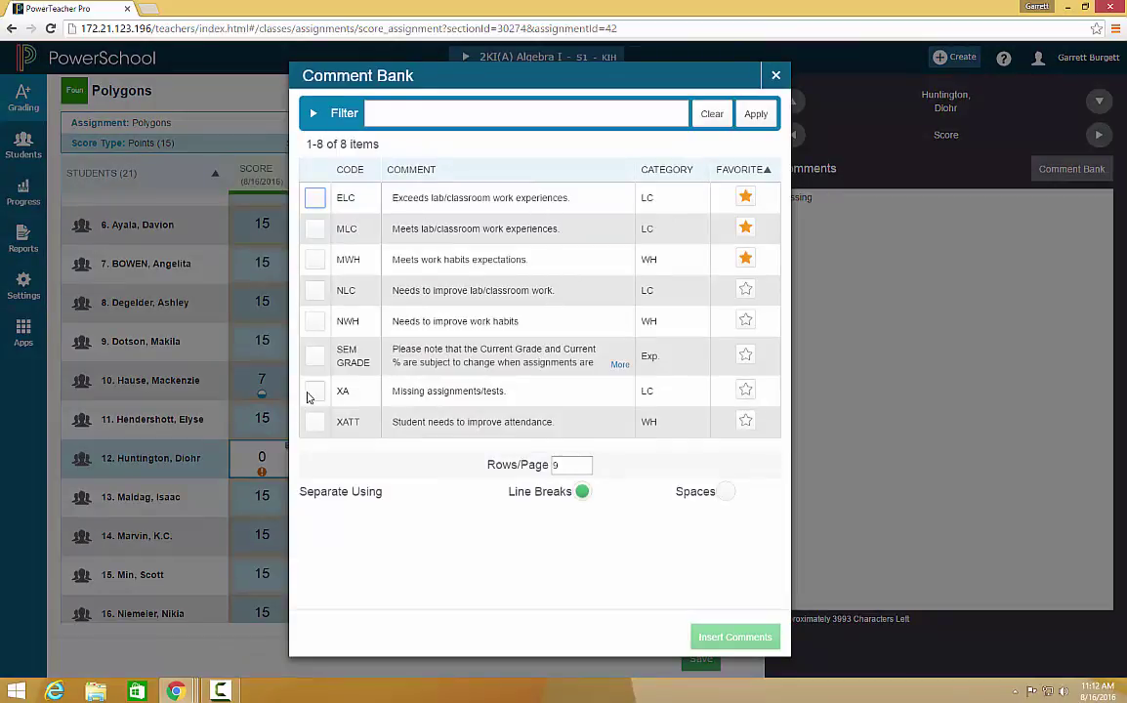
click(312, 392)
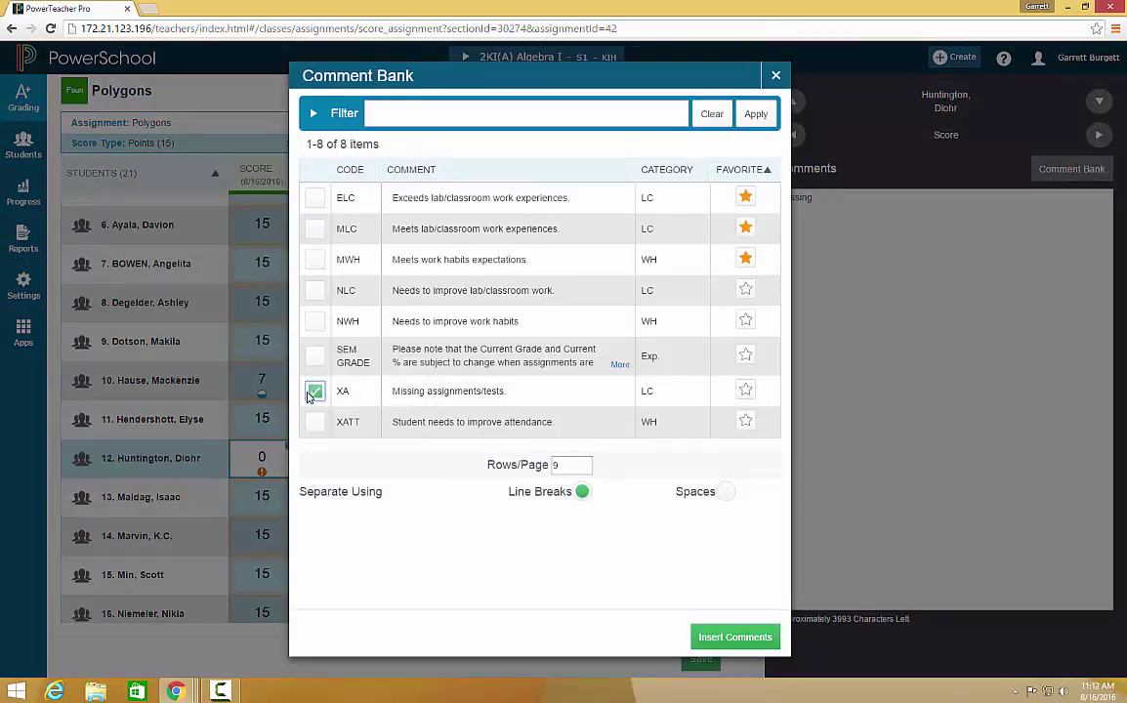
click(735, 638)
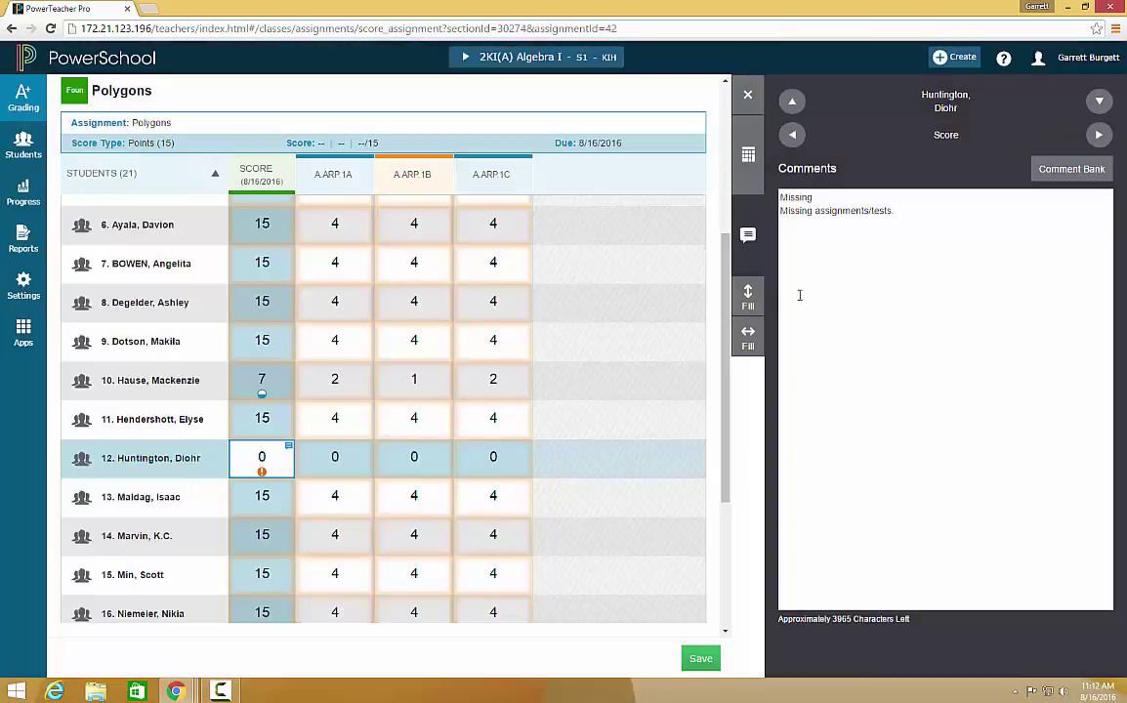
click(746, 97)
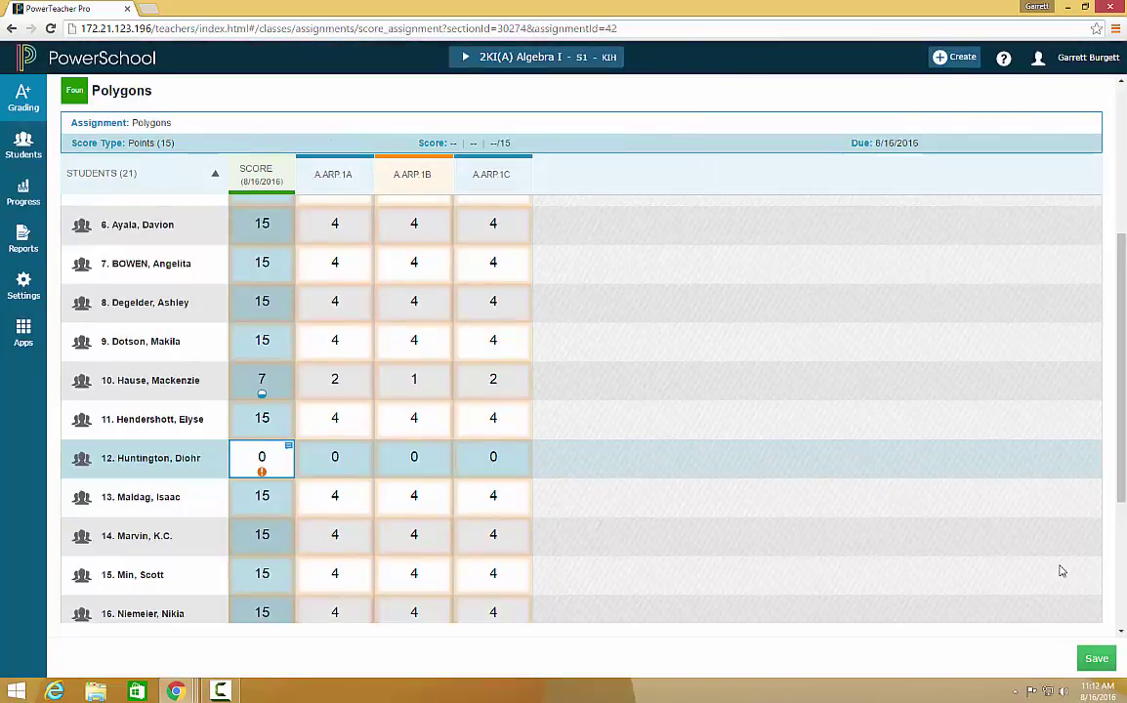
Save the Polygons scores and return to the class's assignment list
click(1095, 661)
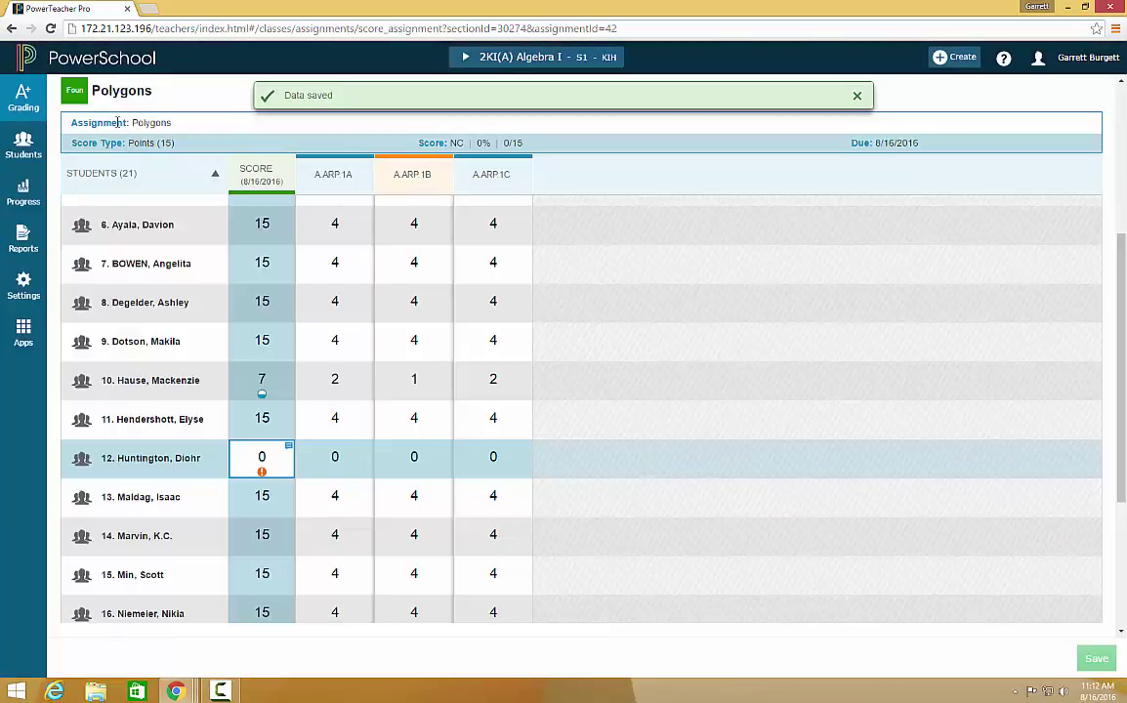
click(24, 98)
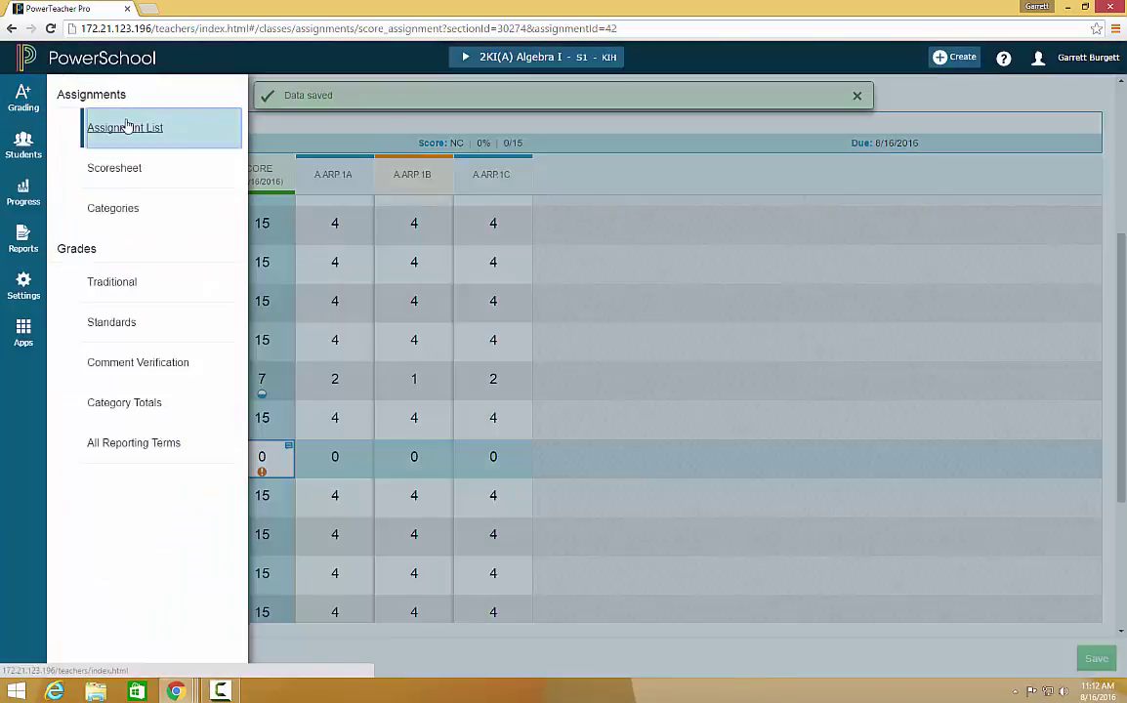
click(129, 122)
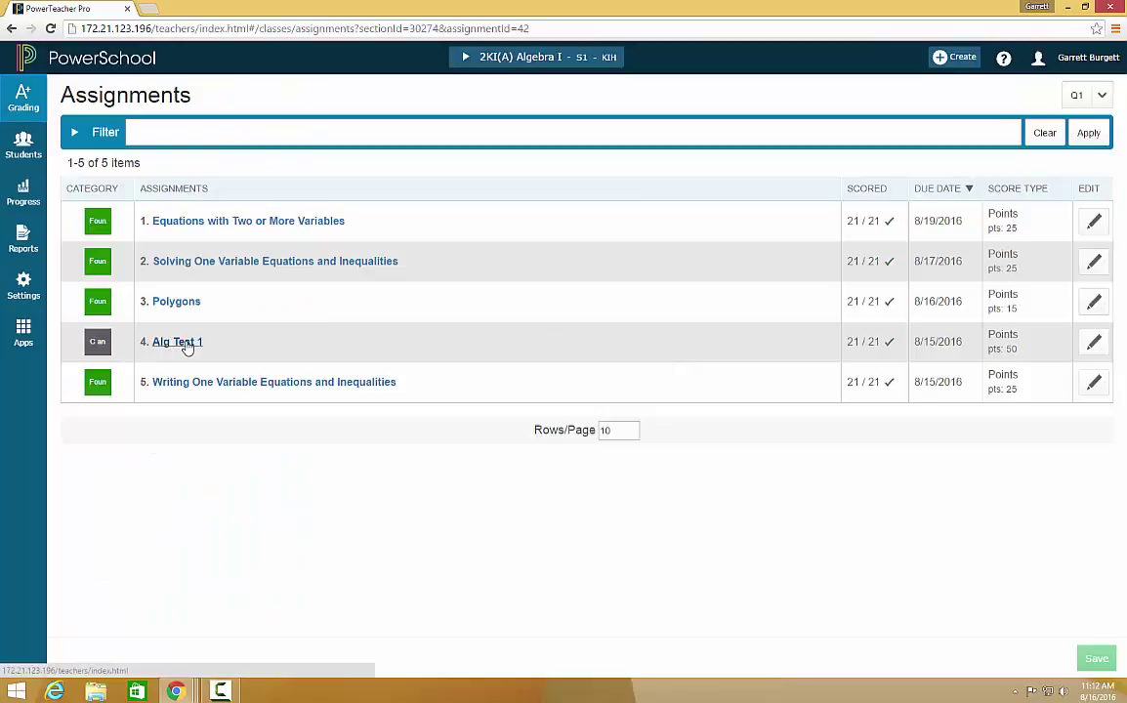